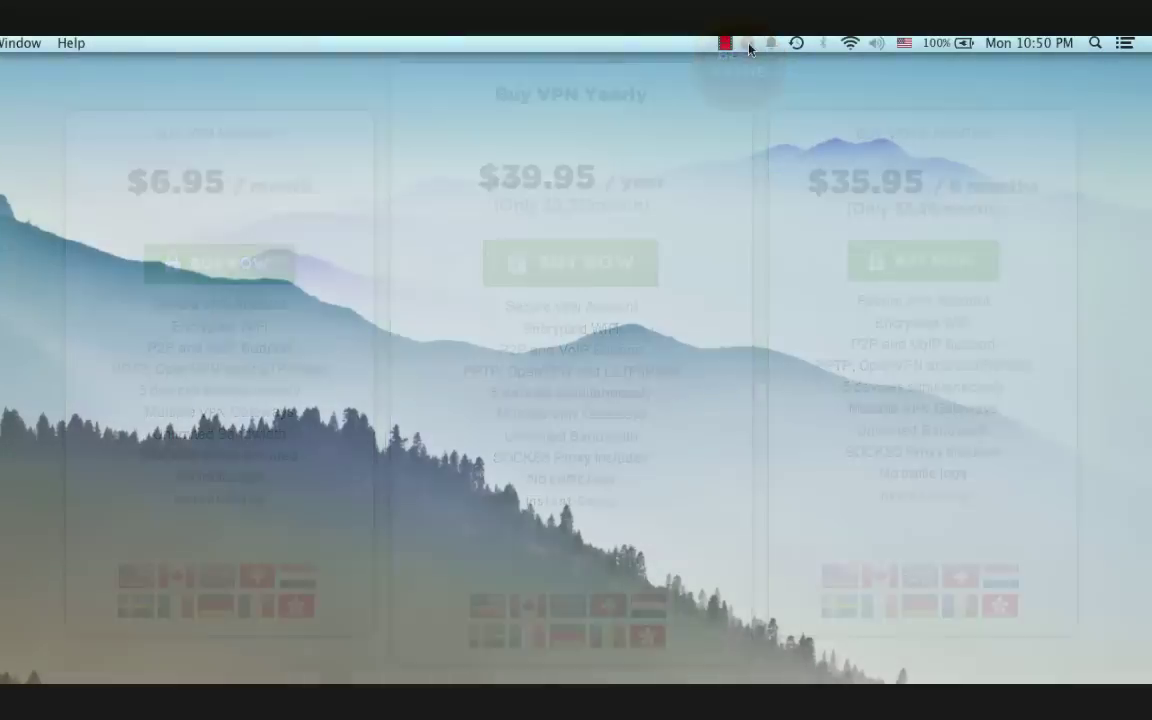
- In the VPN's Advanced settings, keep UDP as the connection type
{"action": "left_click", "coordinate": [748, 43]}
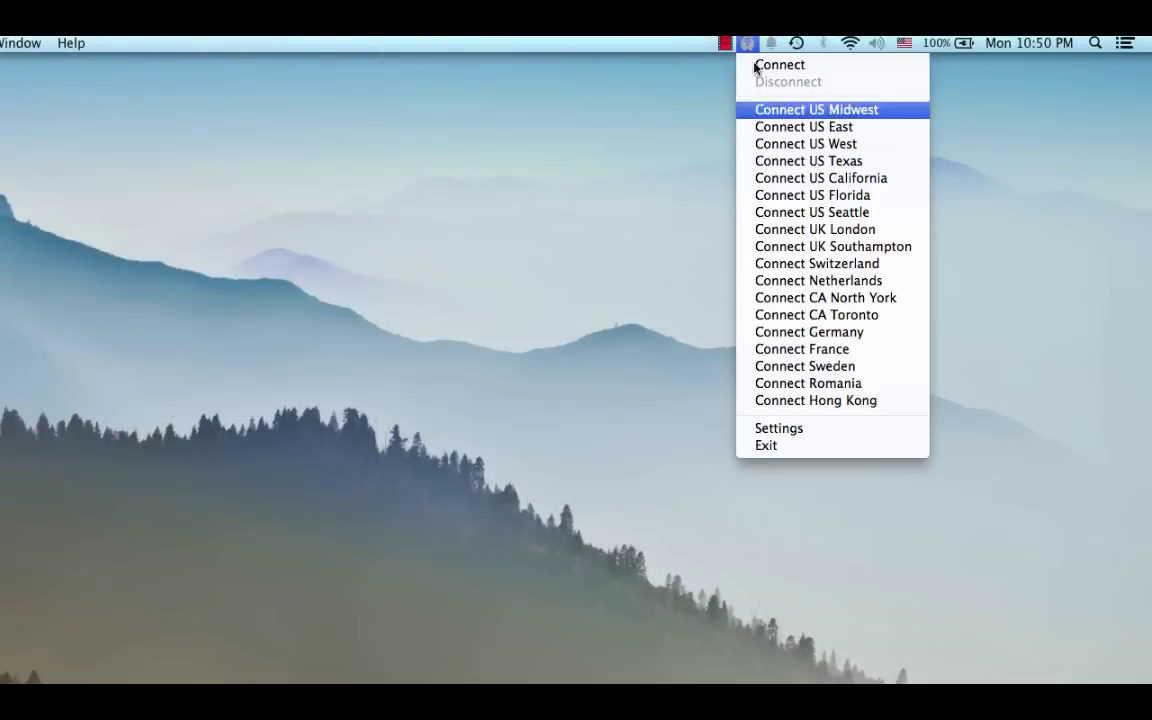
{"action": "left_click", "coordinate": [789, 430]}
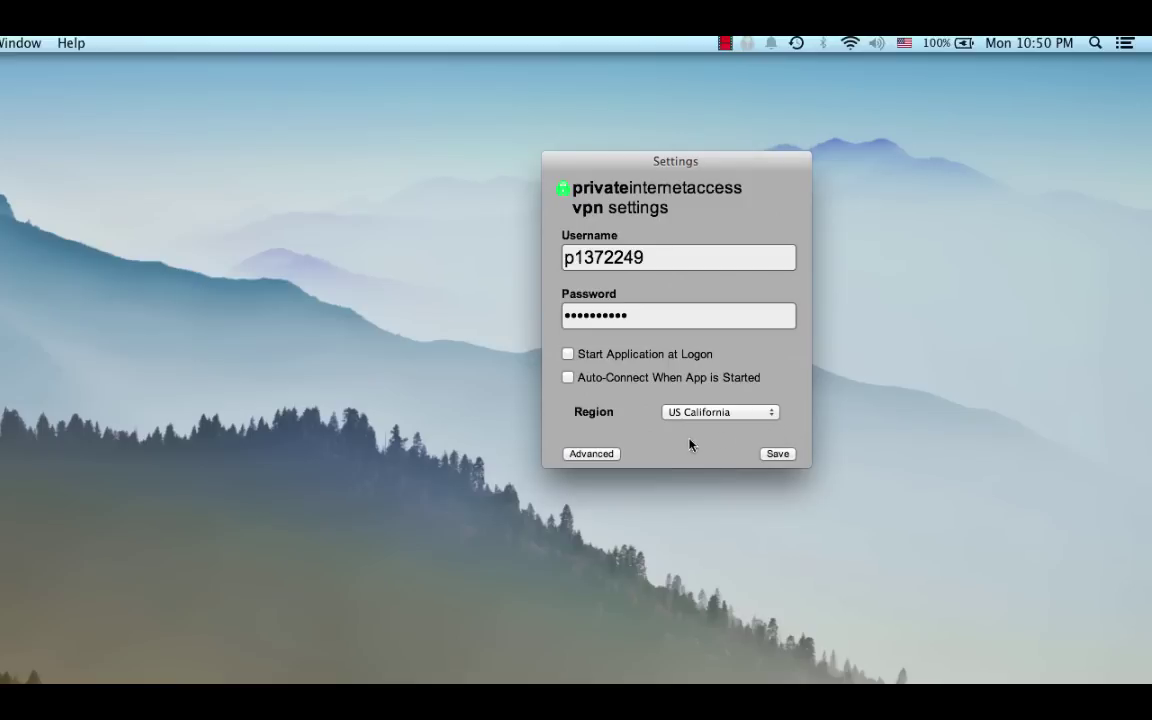
{"action": "left_click", "coordinate": [592, 455]}
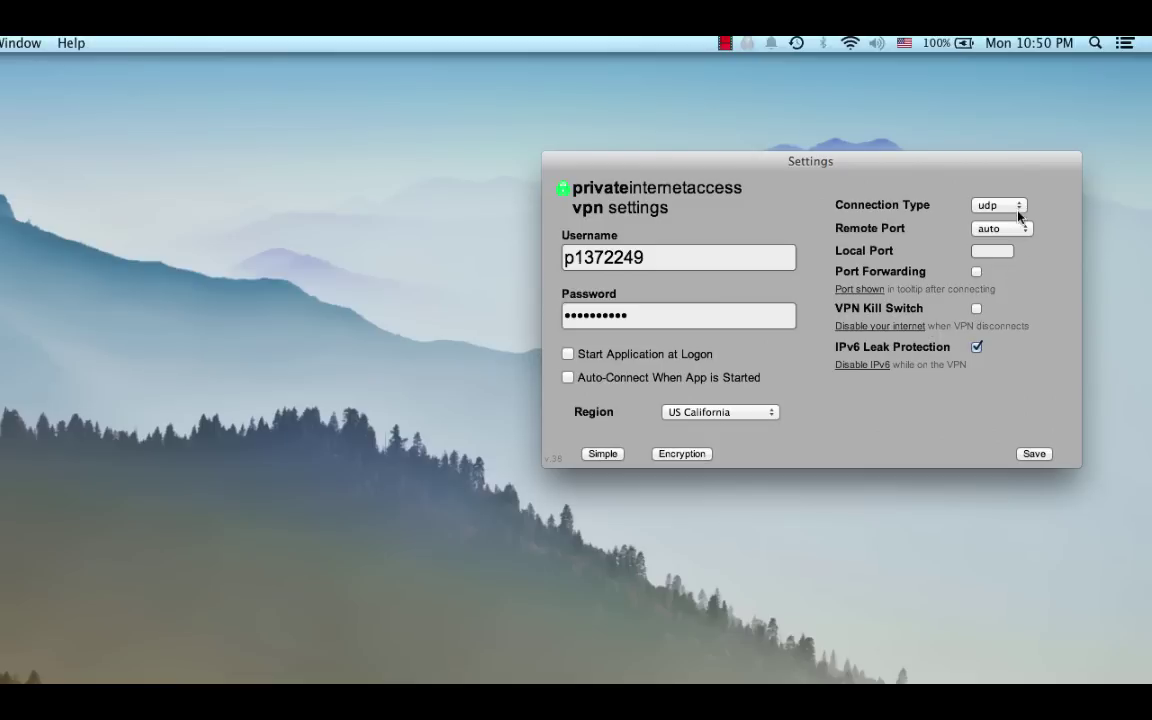
{"action": "left_click", "coordinate": [1019, 212]}
{"action": "left_click", "coordinate": [1047, 215]}
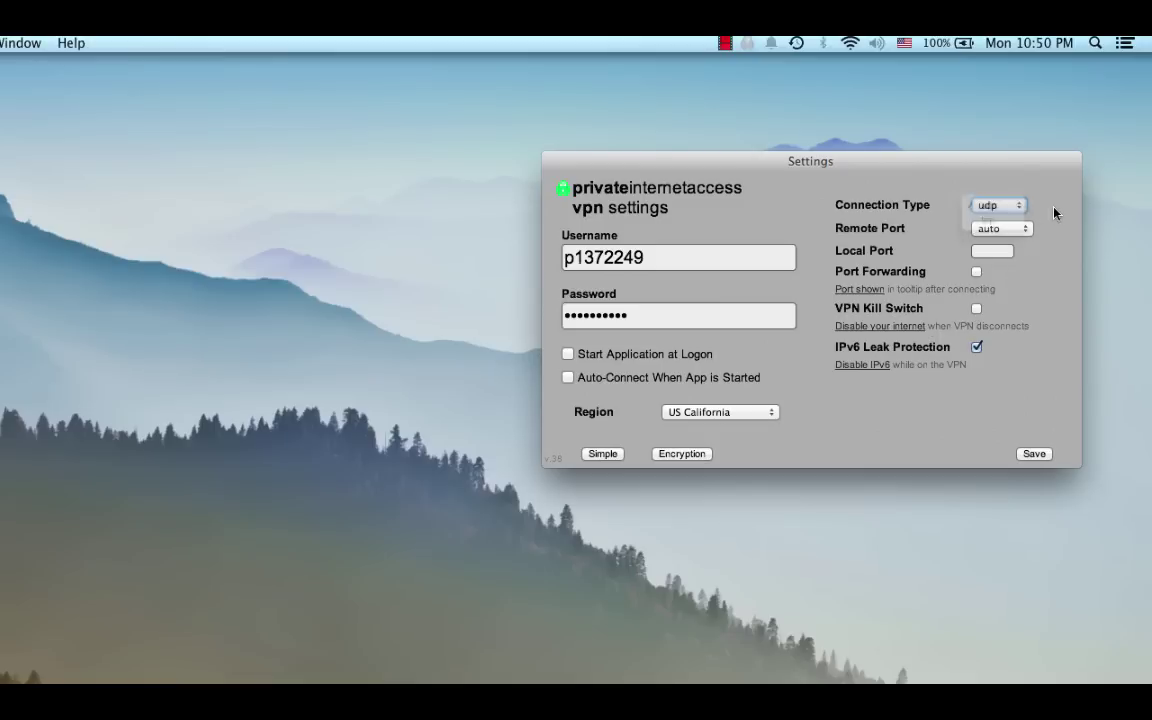
- Keep the default encryption: AES-128 data encryption, SHA1 authentication and RSA-2048 handshake
{"action": "left_click", "coordinate": [680, 454]}
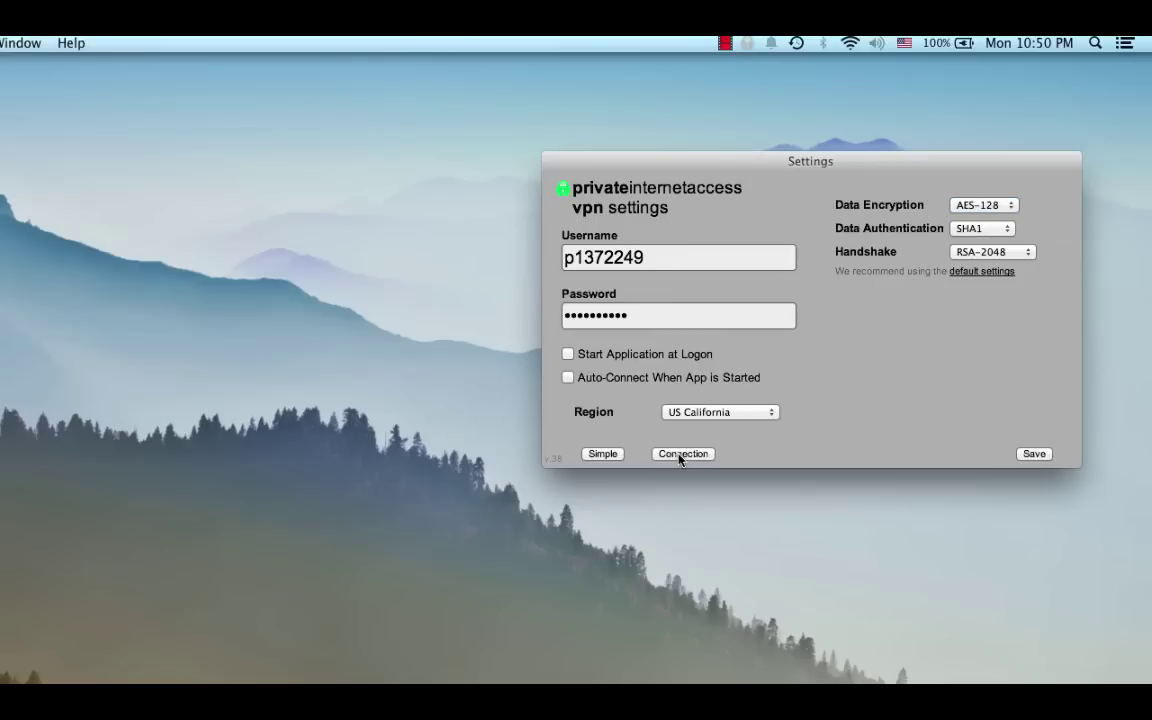
{"action": "left_click", "coordinate": [1015, 206]}
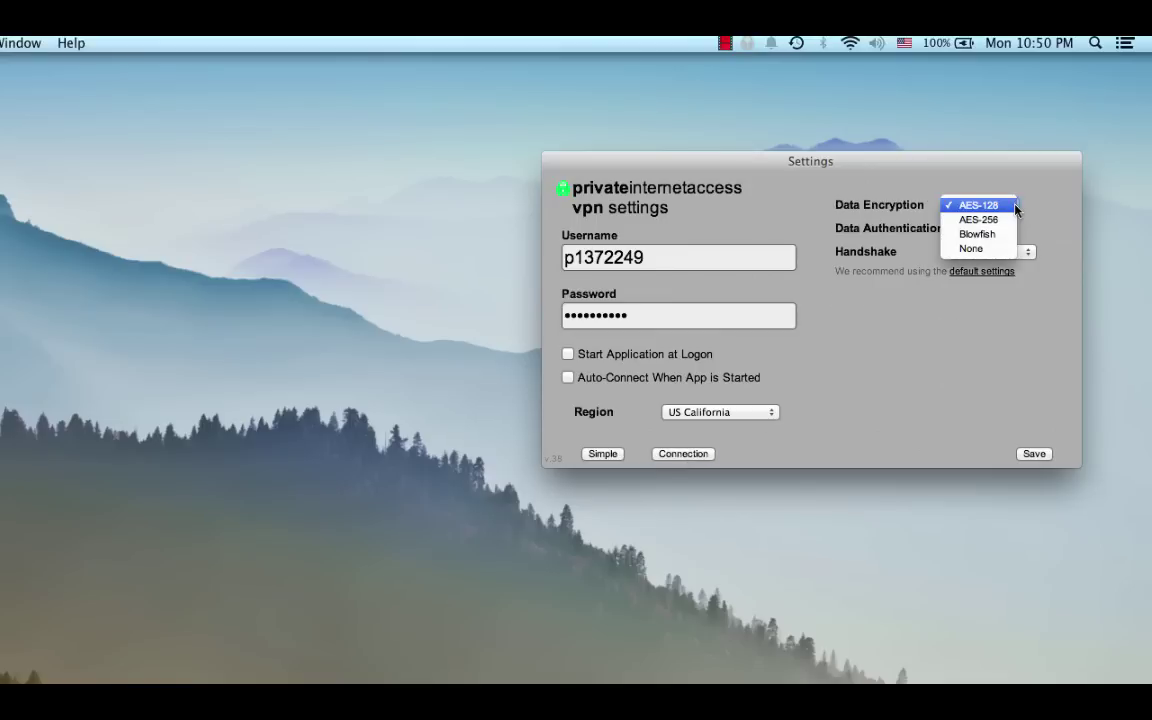
{"action": "left_click", "coordinate": [1057, 213]}
{"action": "left_click", "coordinate": [1008, 228]}
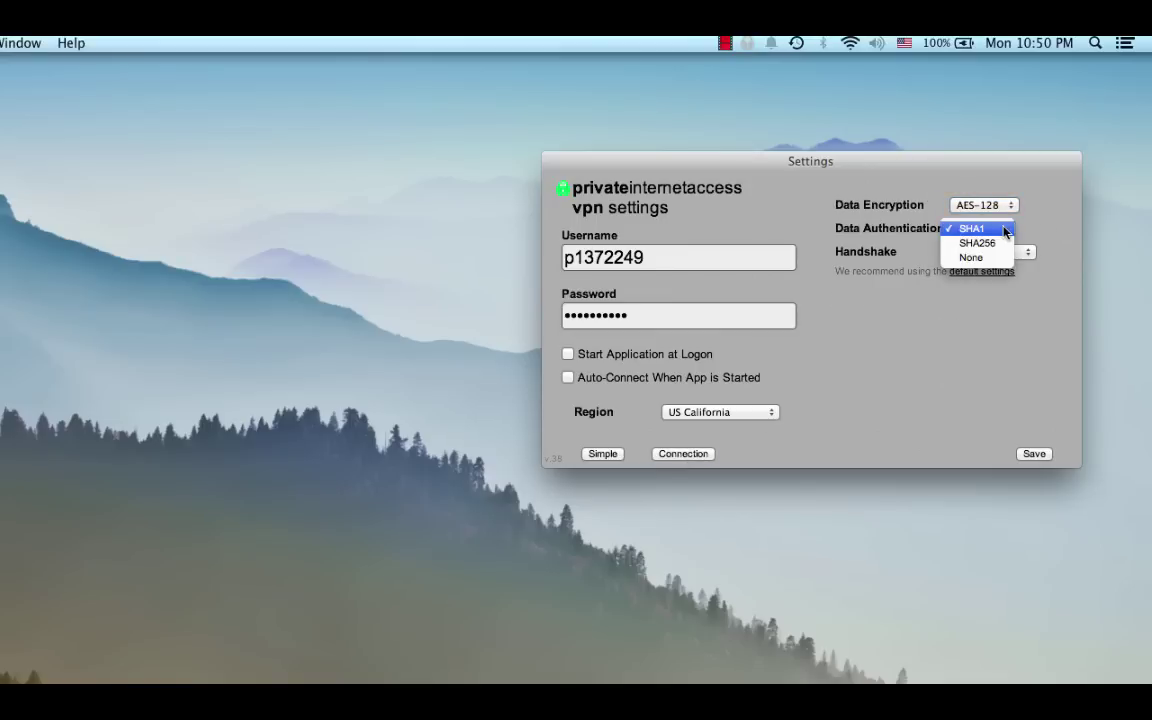
{"action": "left_click", "coordinate": [1021, 233]}
{"action": "left_click", "coordinate": [1031, 252]}
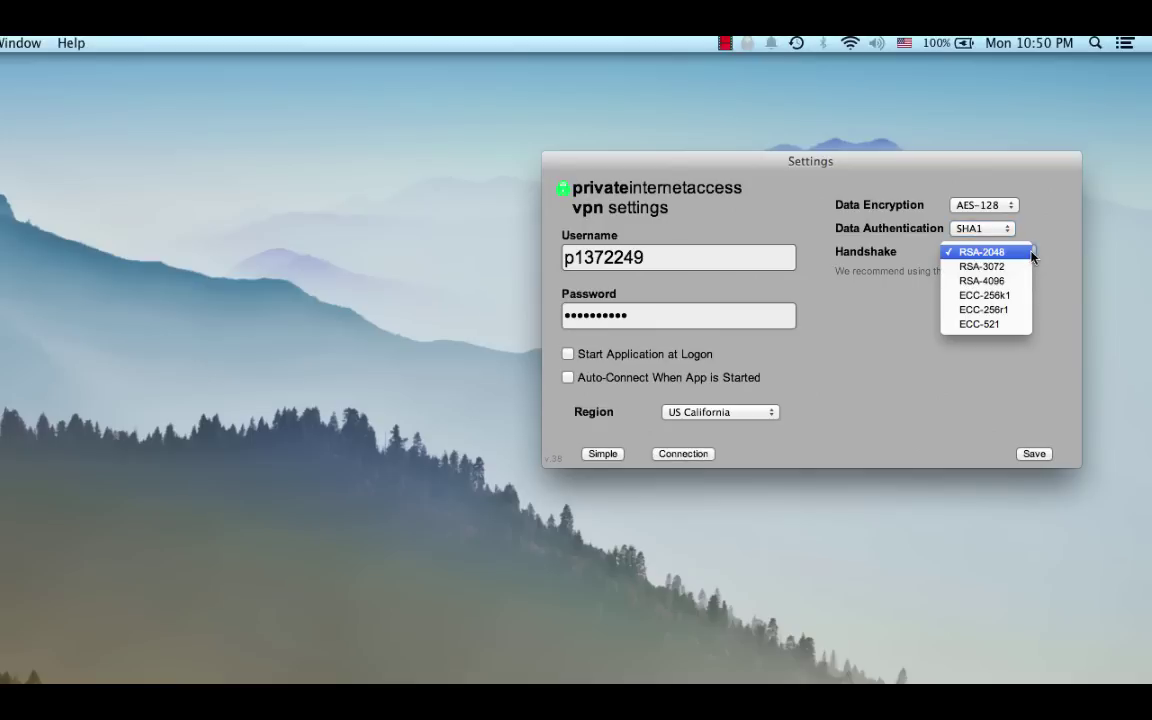
{"action": "left_click", "coordinate": [1057, 254]}
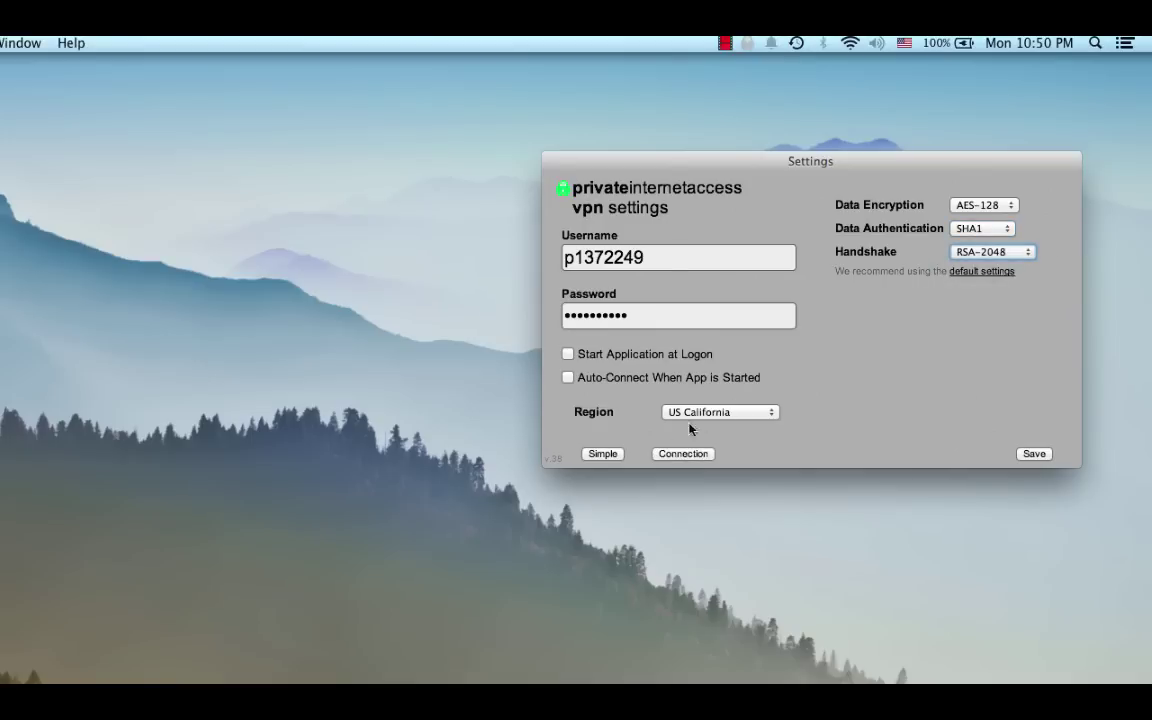
- Return to the simple layout, save the settings and reopen the connection-location list
{"action": "left_click", "coordinate": [603, 454]}
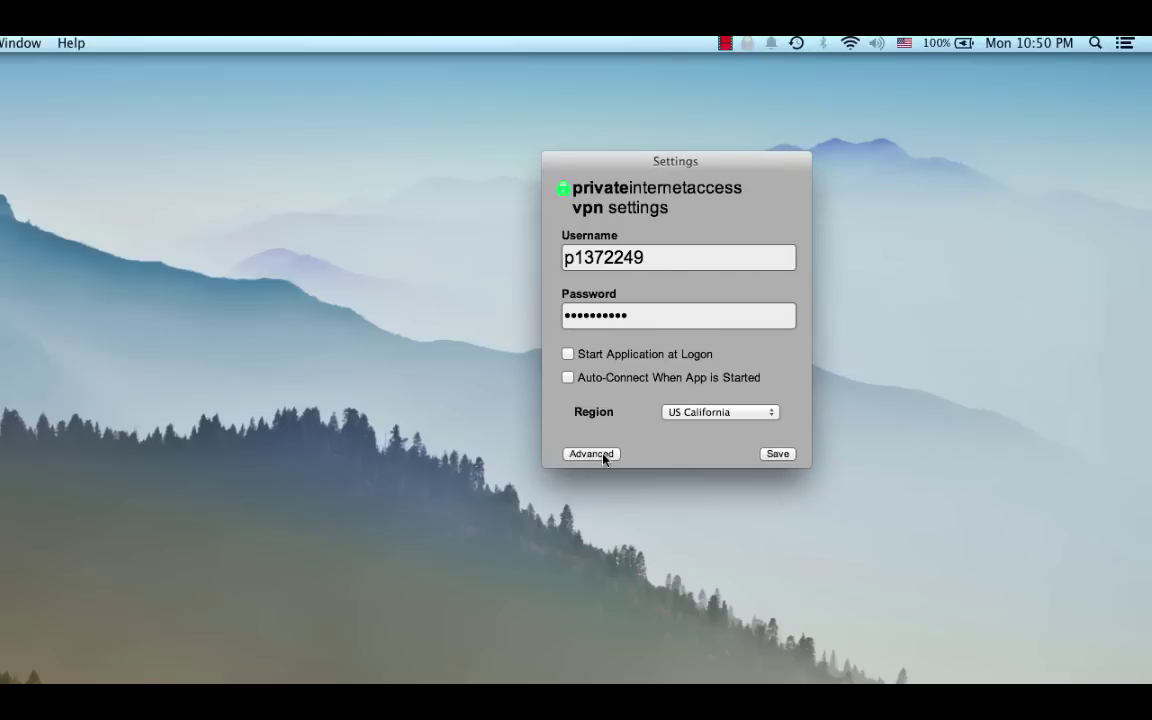
{"action": "left_click", "coordinate": [778, 455]}
{"action": "left_click", "coordinate": [749, 45]}
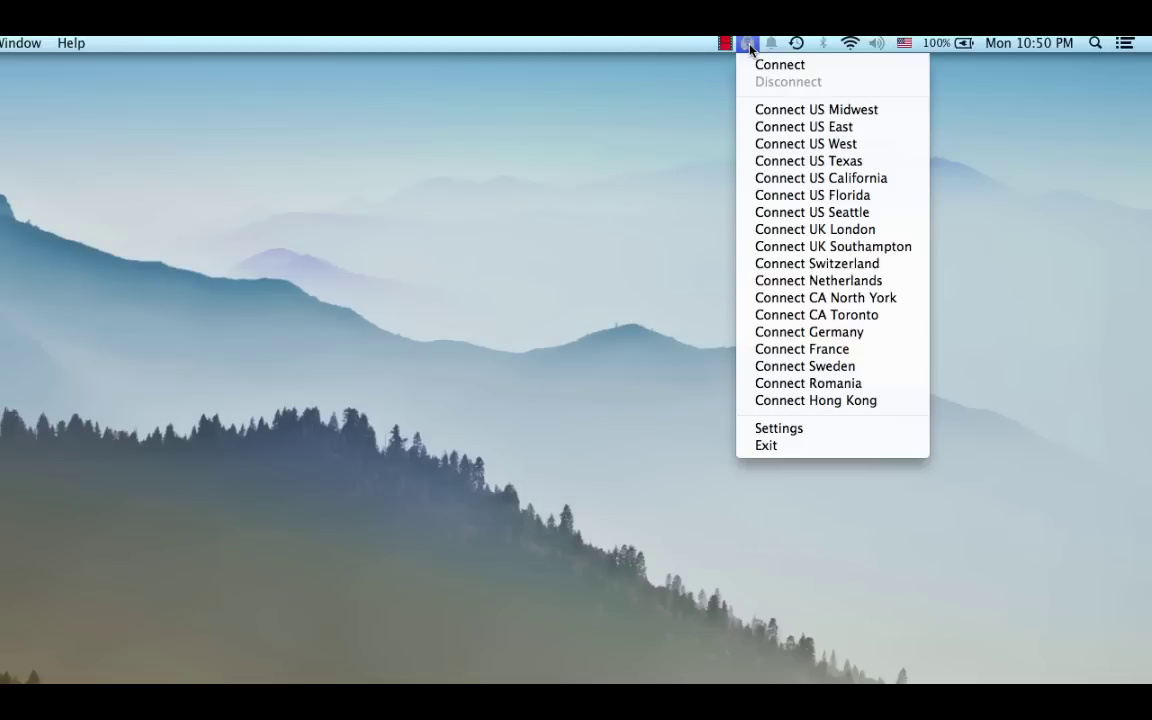
- Choose Connect US California from the menu-bar VPN list
{"action": "left_click", "coordinate": [785, 183]}
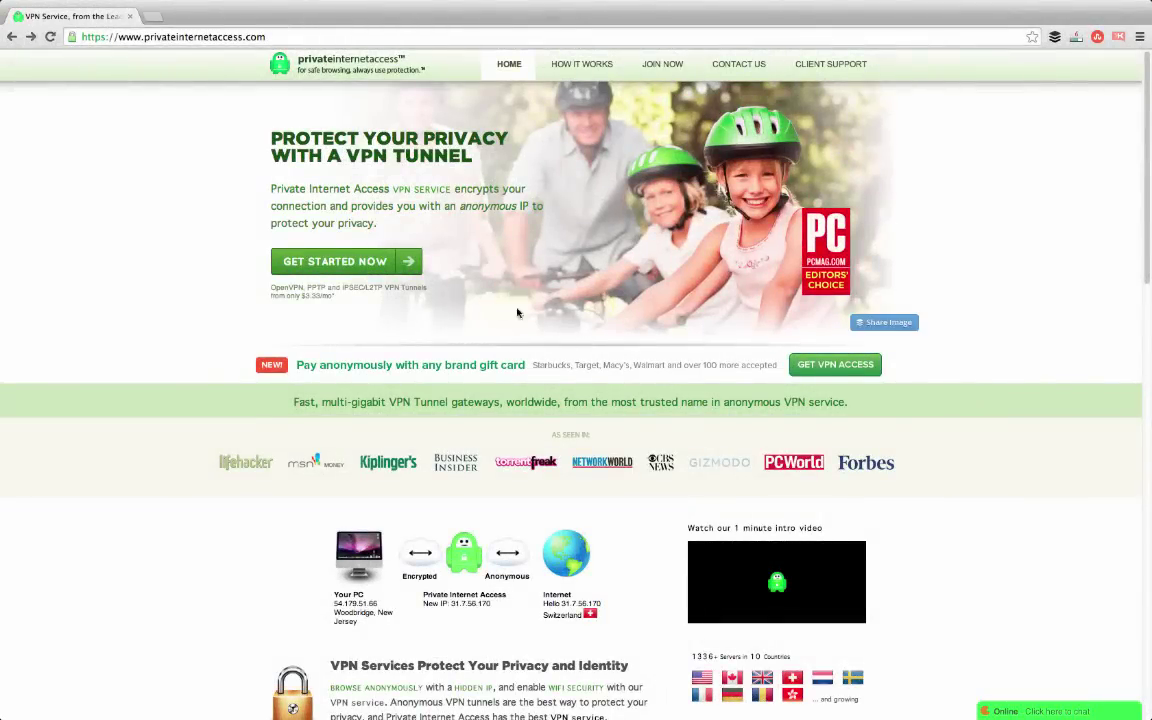
- Start signing up with GET STARTED NOW and scroll down to the VPN pricing plans
{"action": "left_click", "coordinate": [342, 264]}
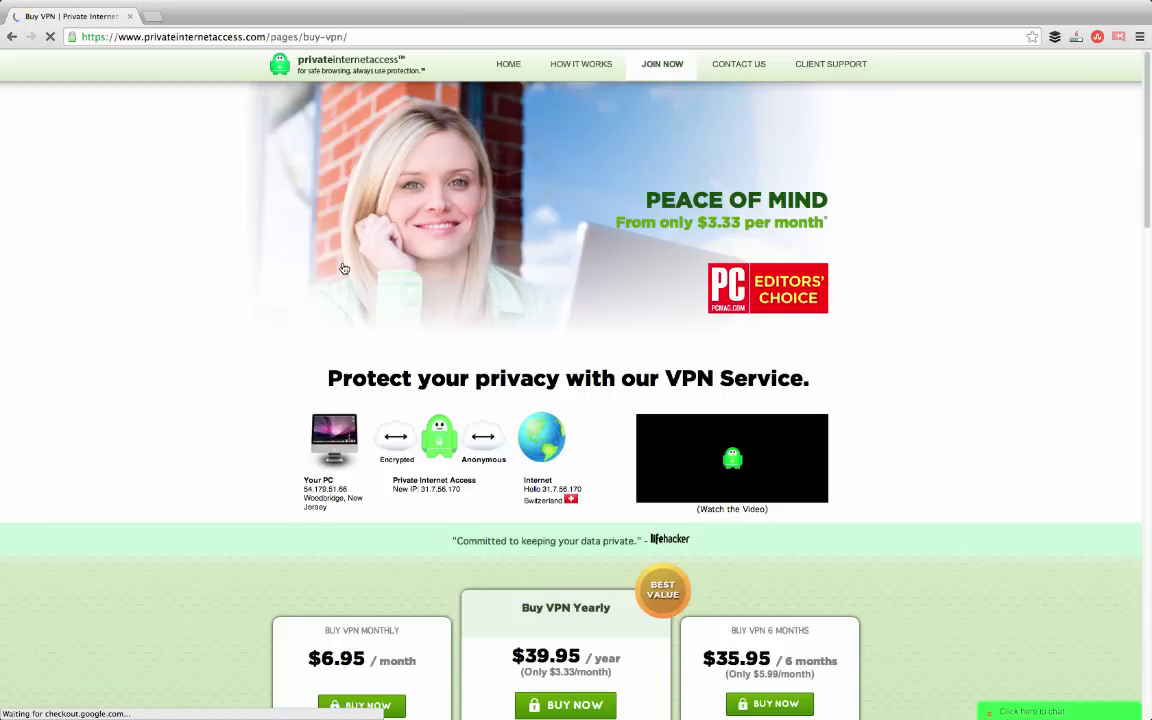
{"action": "left_click_drag", "start_coordinate": [1147, 175], "coordinate": [1147, 300]}
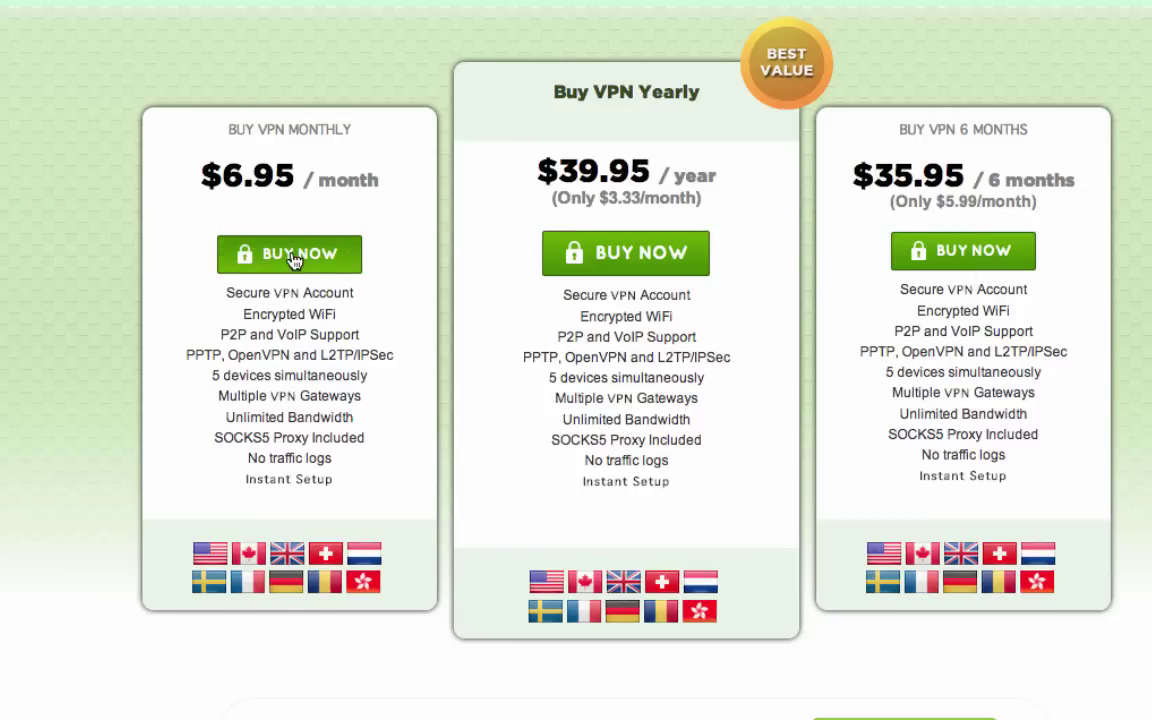
- Buy the $6.95 monthly plan, paying through an existing PayPal account
{"action": "left_click", "coordinate": [294, 257]}
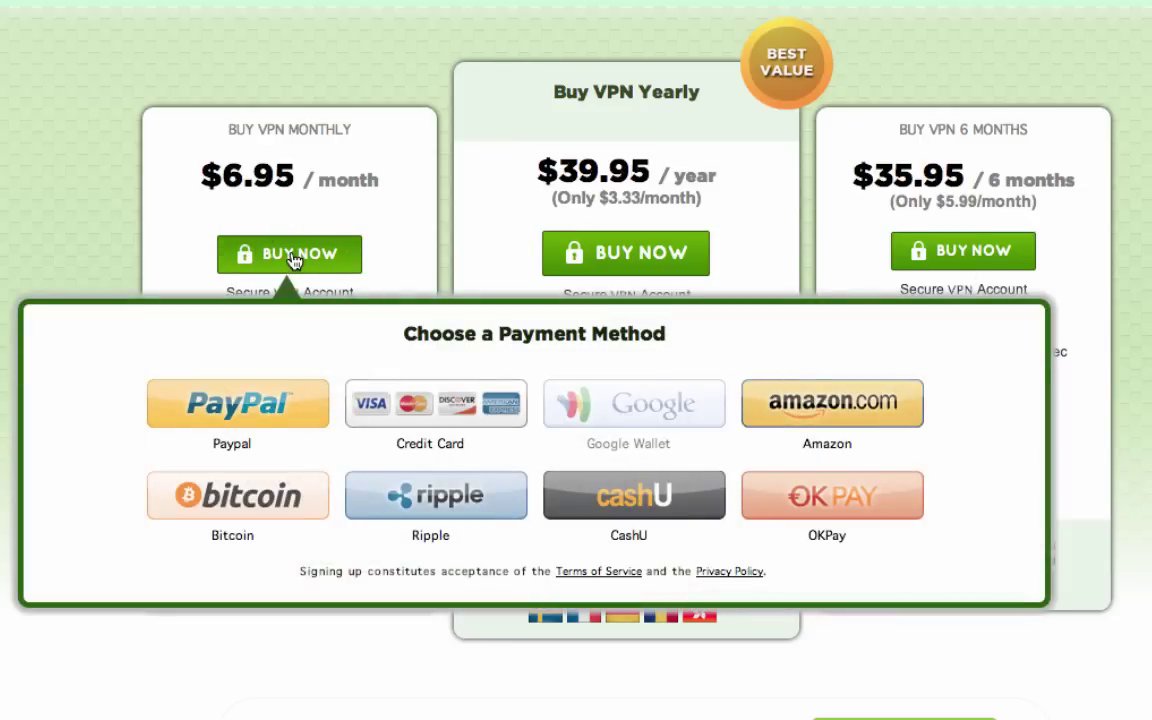
{"action": "left_click", "coordinate": [243, 413]}
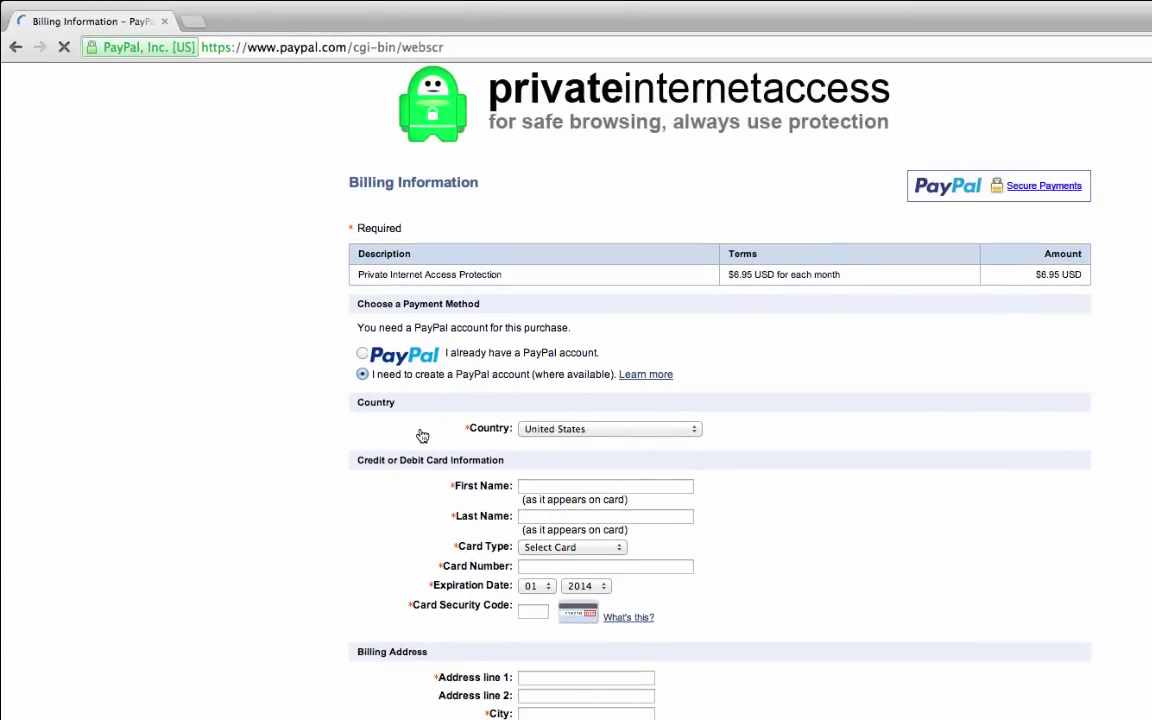
{"action": "left_click", "coordinate": [362, 353]}
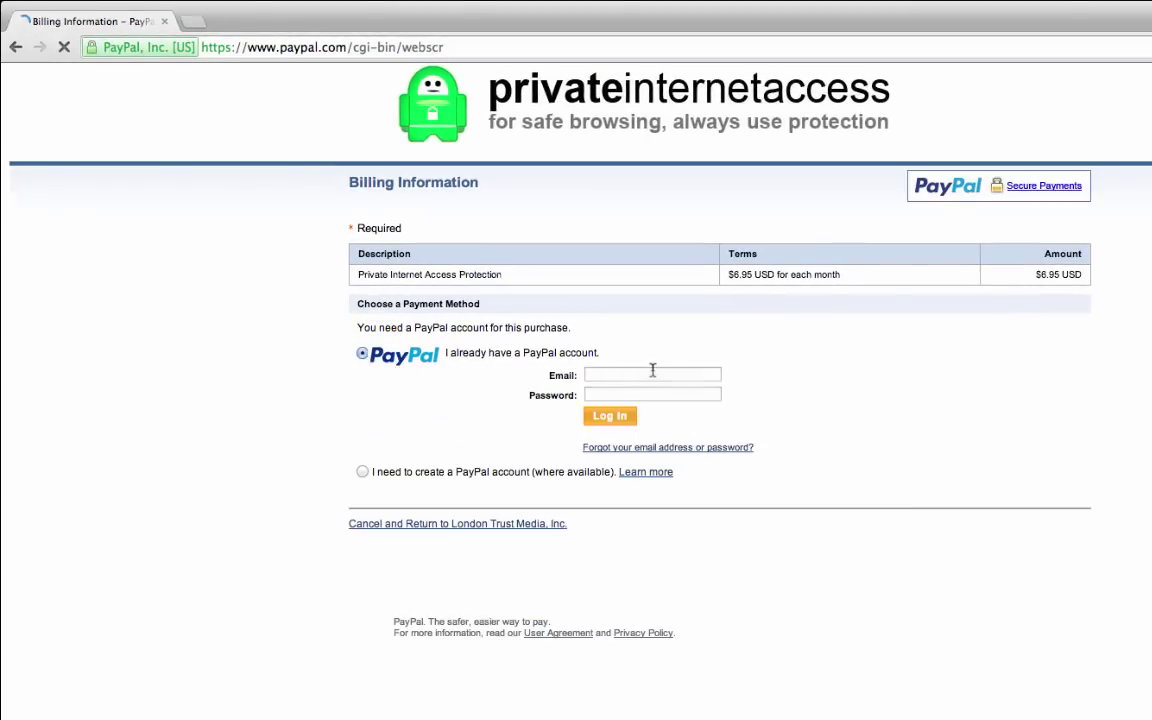
- Log in to PayPal with the account email and password, then agree and pay
{"action": "left_click", "coordinate": [650, 370]}
{"action": "type", "text": "f"}
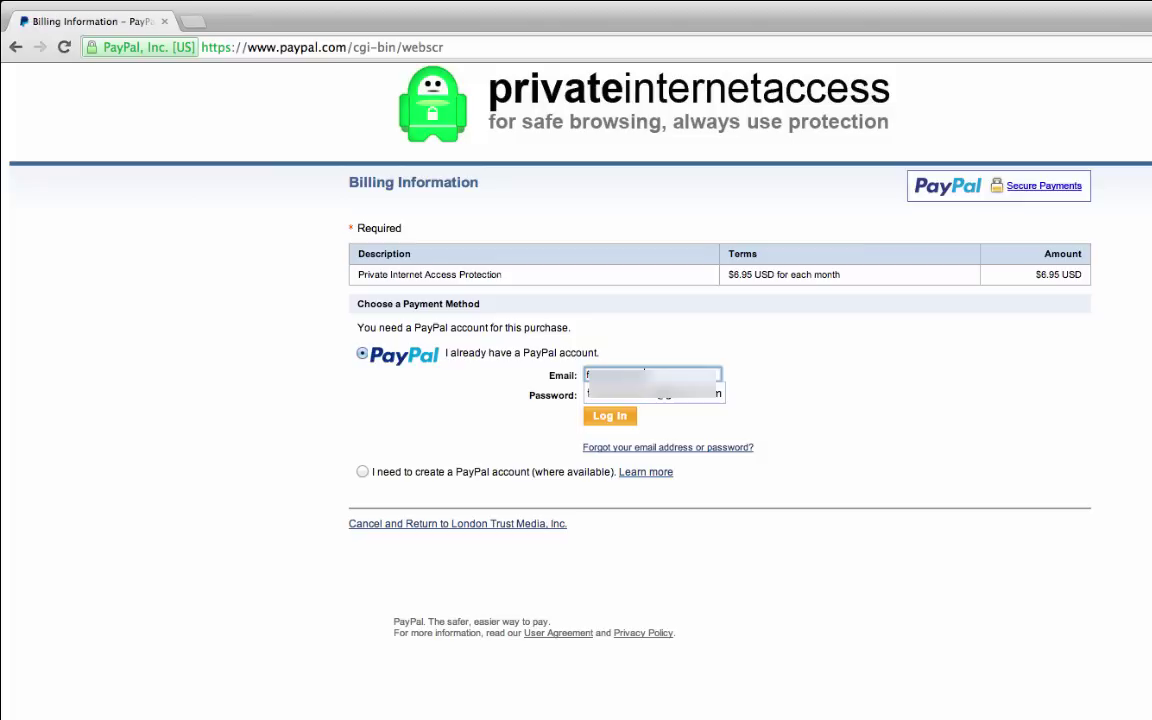
{"action": "key", "text": "Tab"}
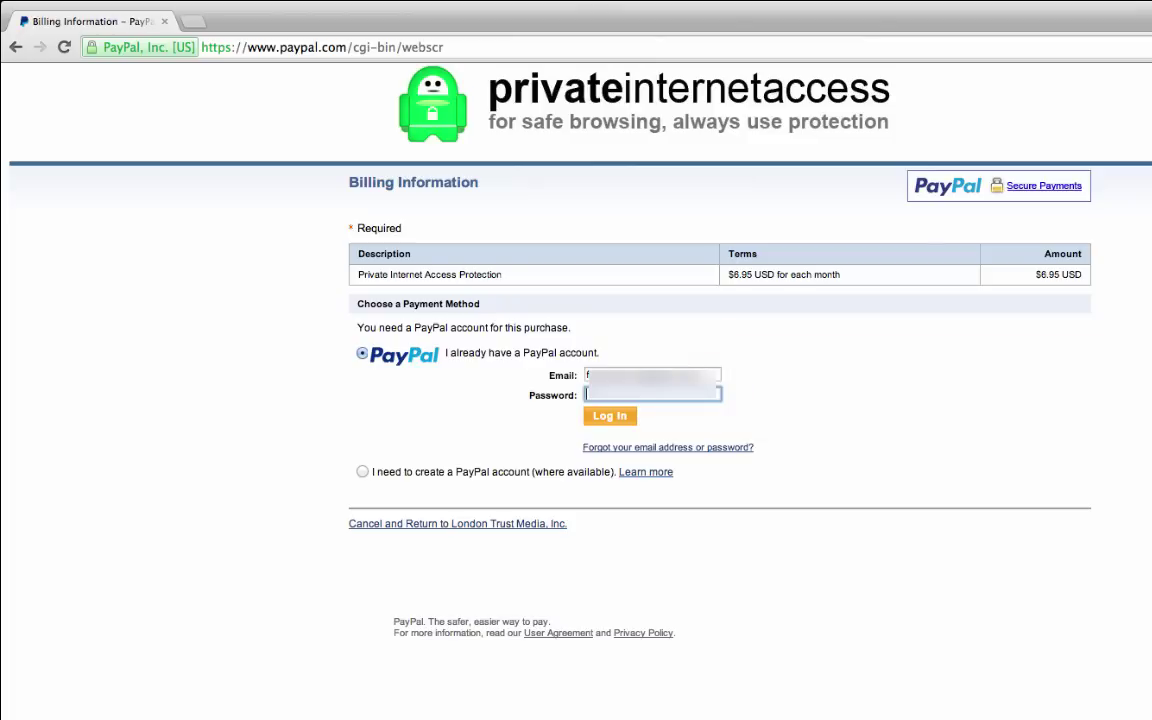
{"action": "type", "text": "pas"}
{"action": "type", "text": "word"}
{"action": "left_click", "coordinate": [616, 419]}
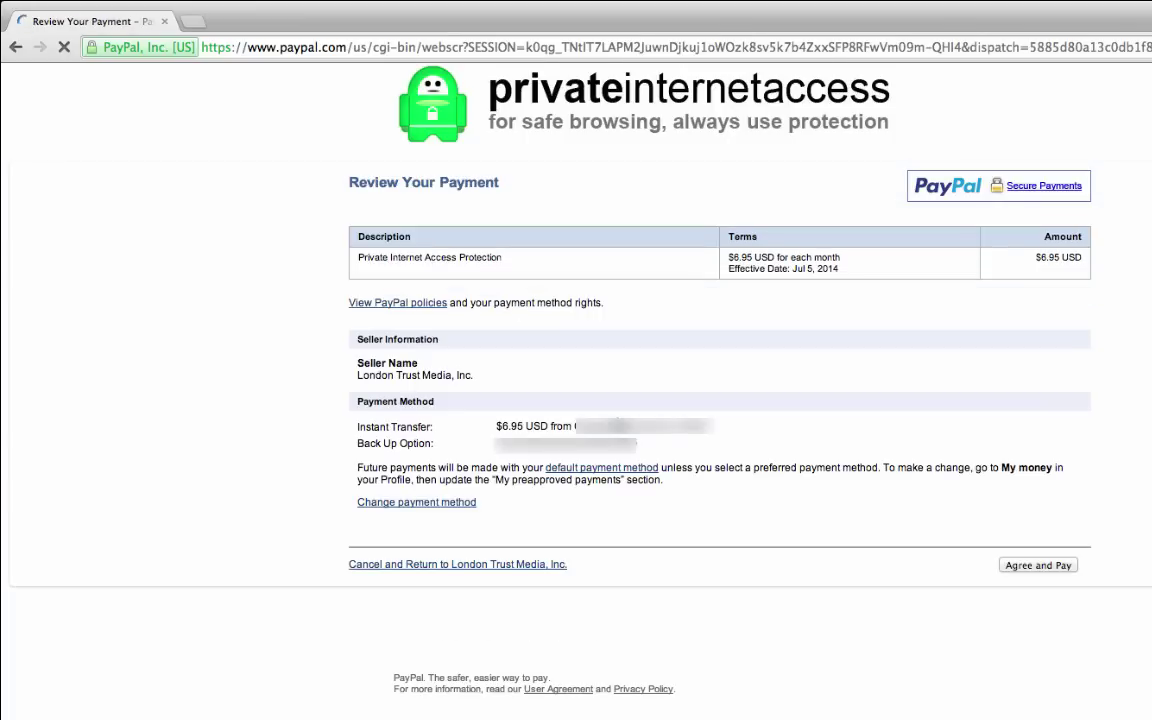
{"action": "left_click", "coordinate": [1047, 567]}
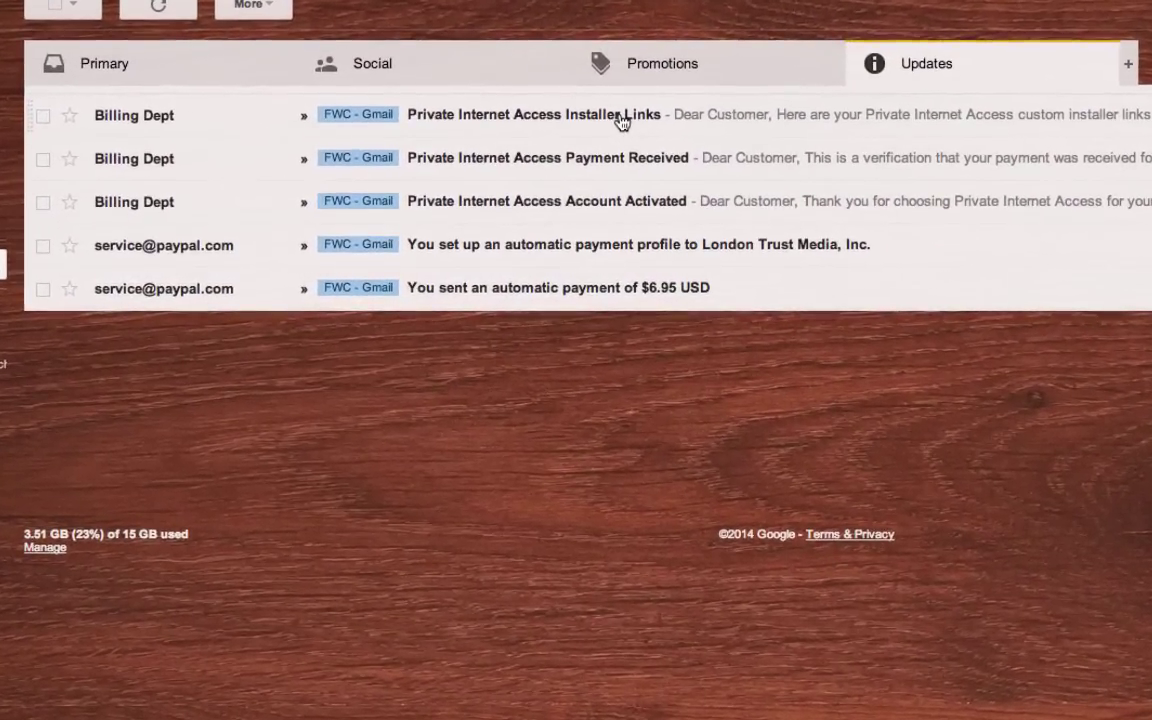
- Open the Private Internet Access Installer Links email in Gmail
{"action": "left_click", "coordinate": [621, 121]}
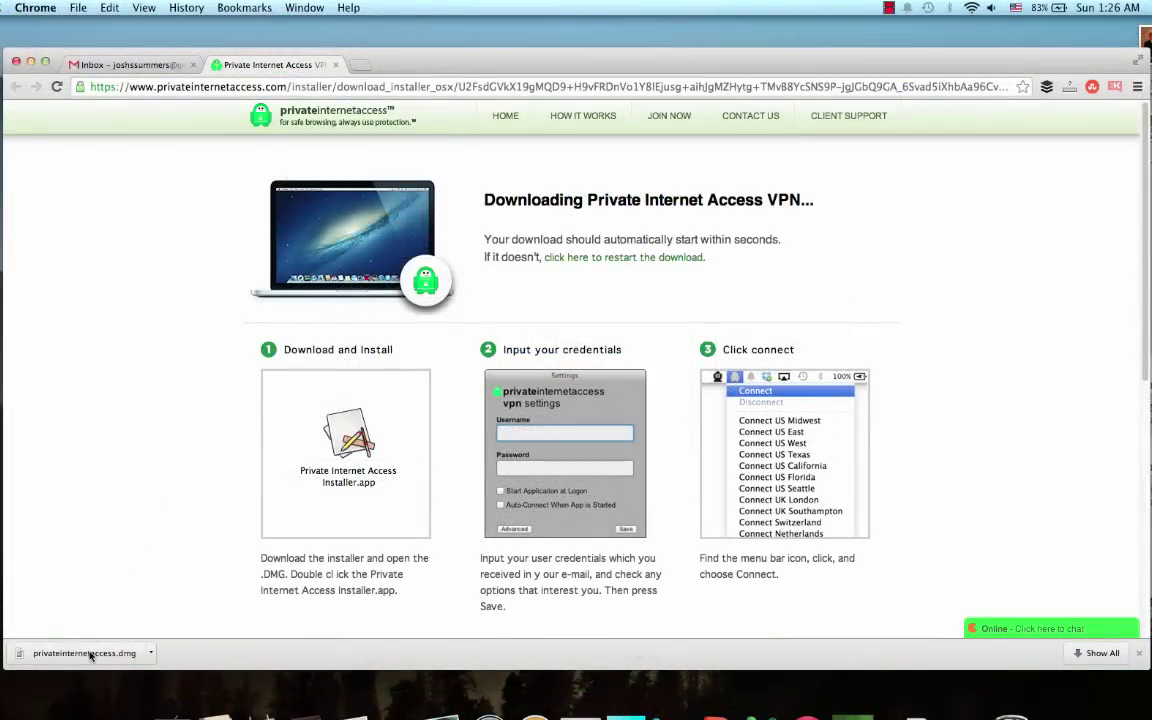
- Open privateinternetaccess.dmg and run the installer, bypassing the unidentified-developer warning via Open
{"action": "left_click", "coordinate": [90, 655]}
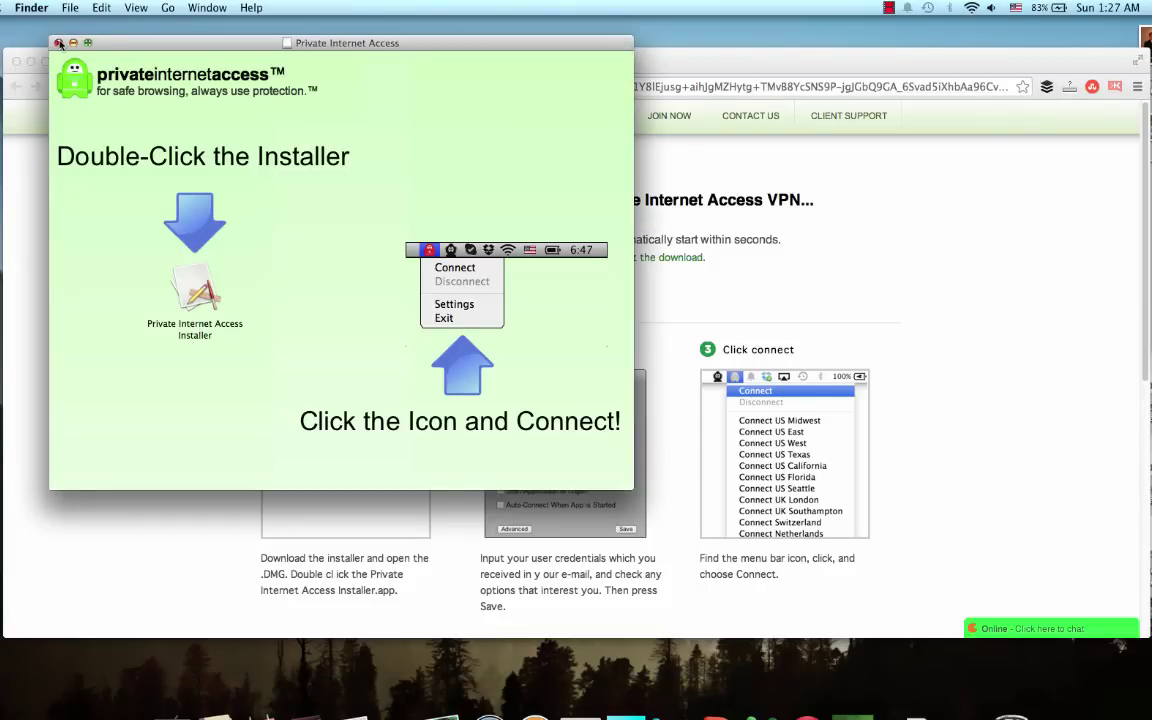
{"action": "double_click", "coordinate": [199, 290]}
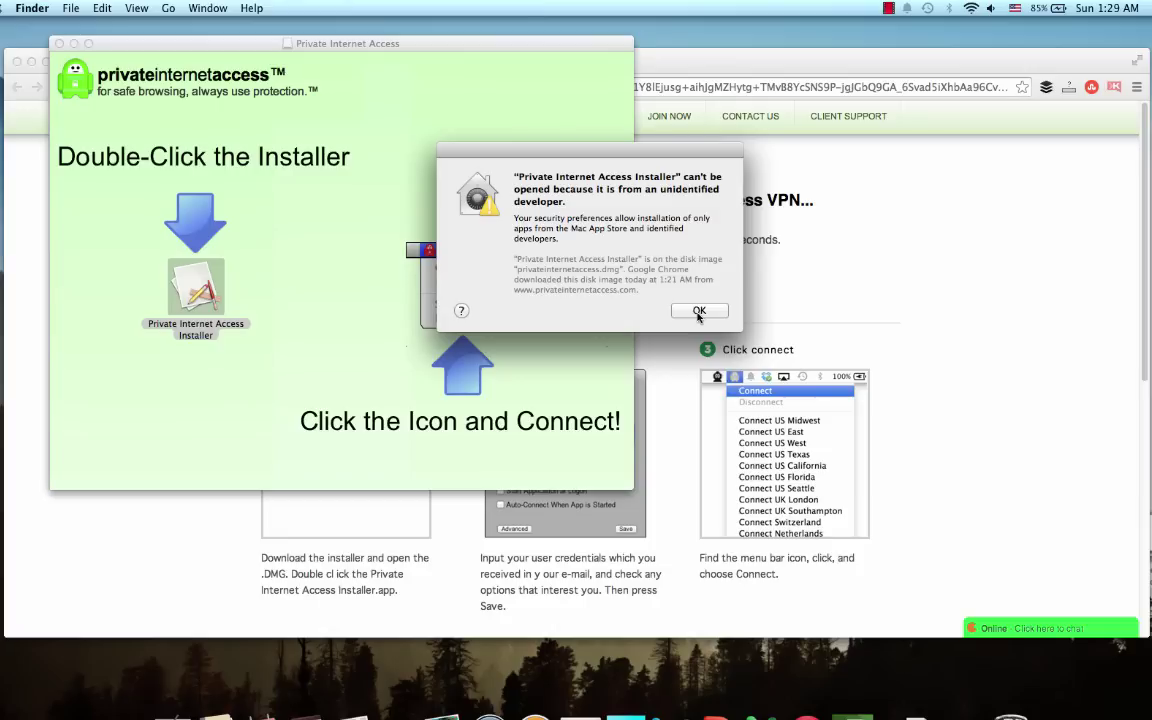
{"action": "left_click", "coordinate": [699, 312]}
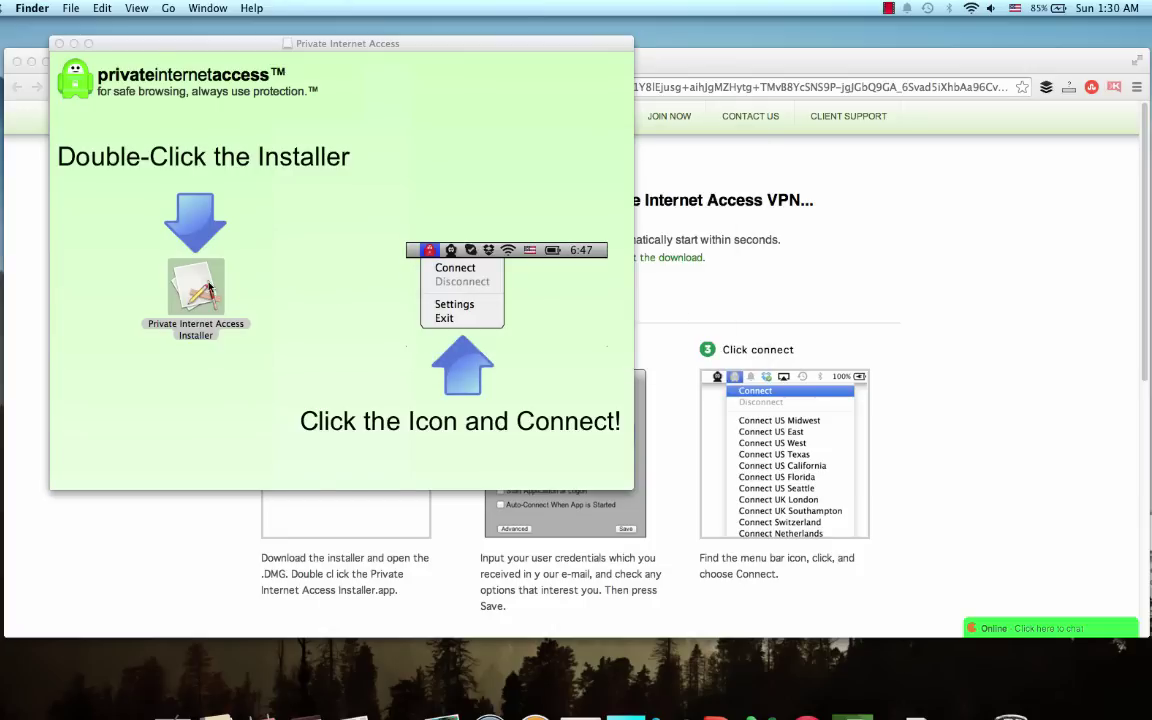
{"action": "right_click", "coordinate": [206, 288]}
{"action": "left_click", "coordinate": [234, 289]}
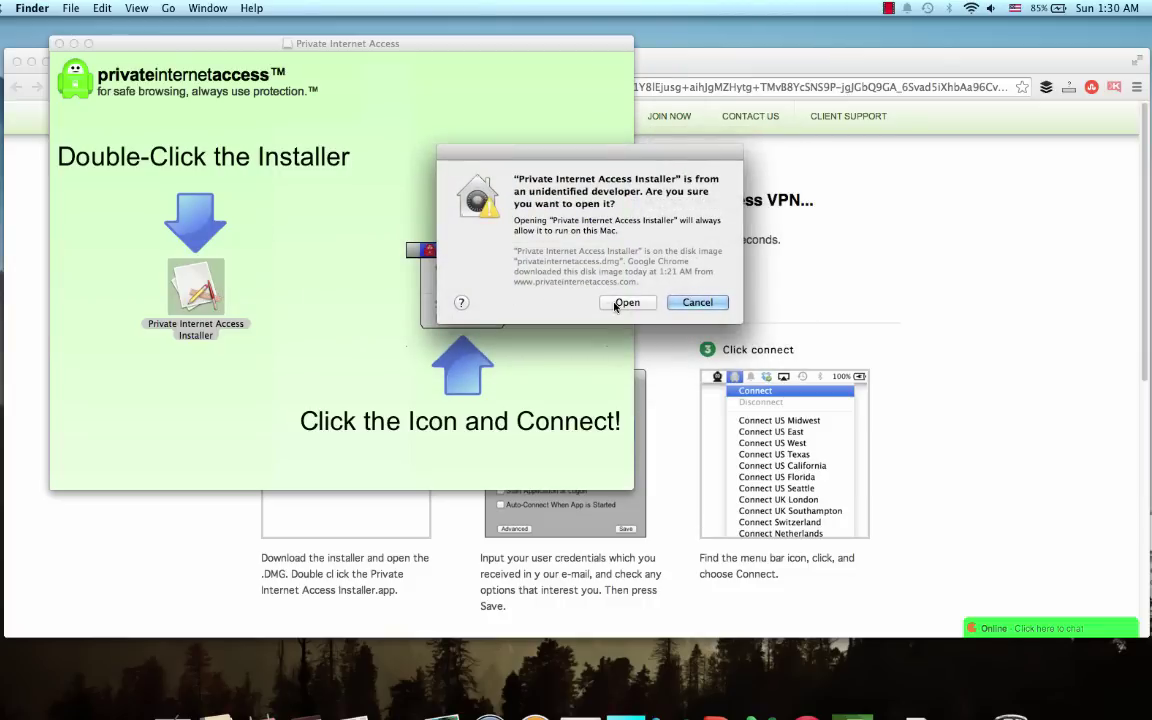
{"action": "left_click", "coordinate": [621, 302]}
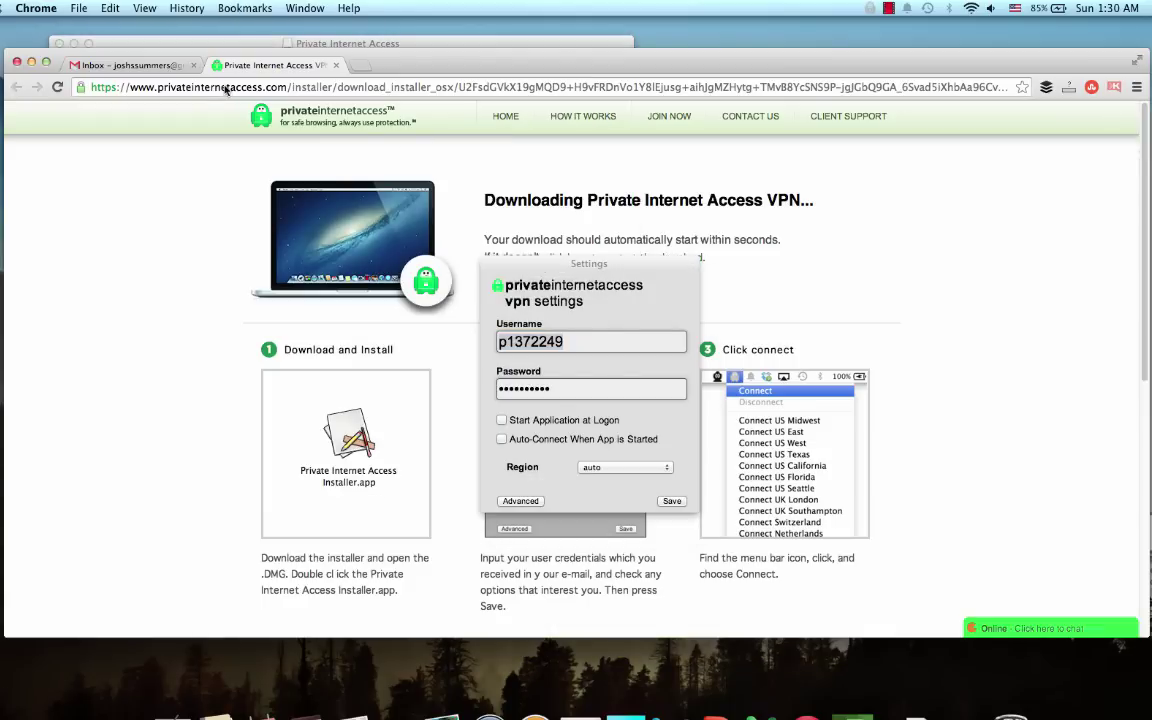
- Copy the password from the Account Activated email into the VPN settings and save them
{"action": "left_click", "coordinate": [160, 67]}
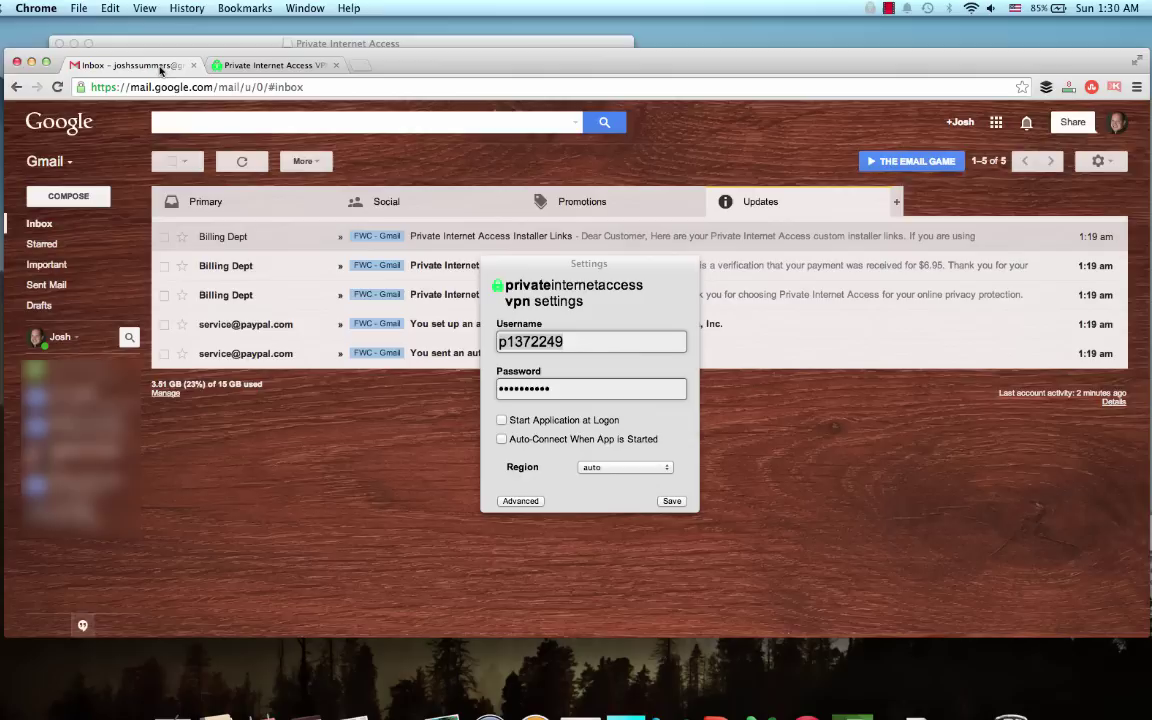
{"action": "left_click", "coordinate": [440, 295]}
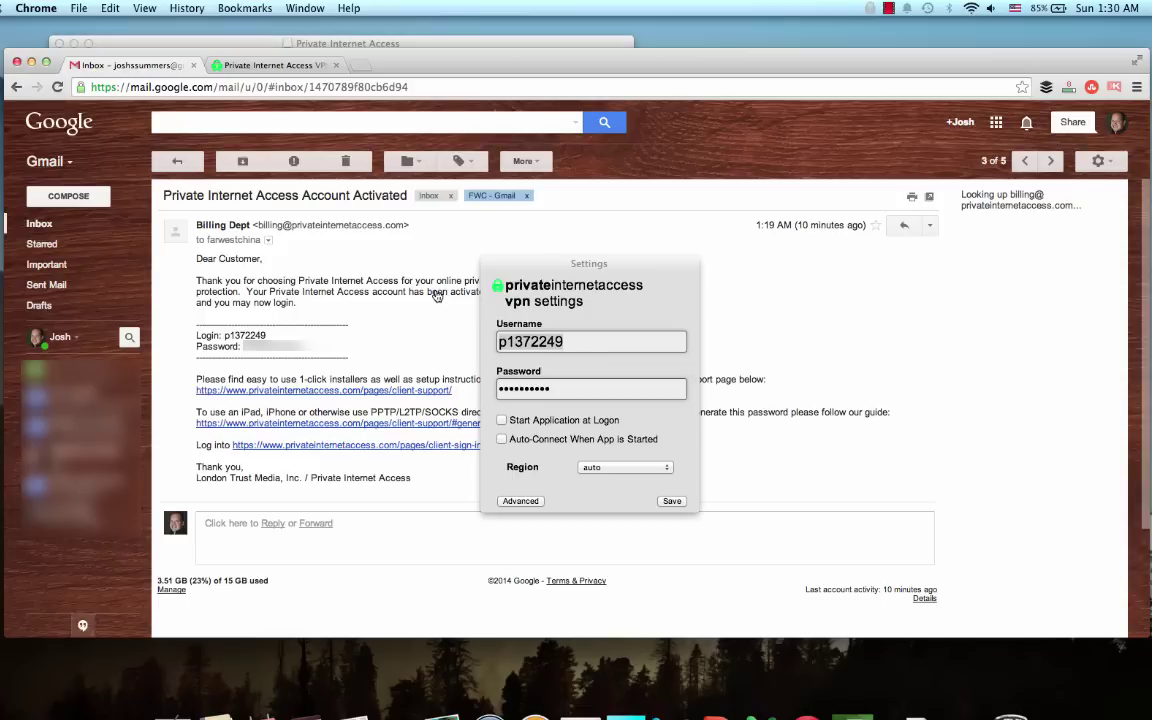
{"action": "double_click", "coordinate": [270, 346]}
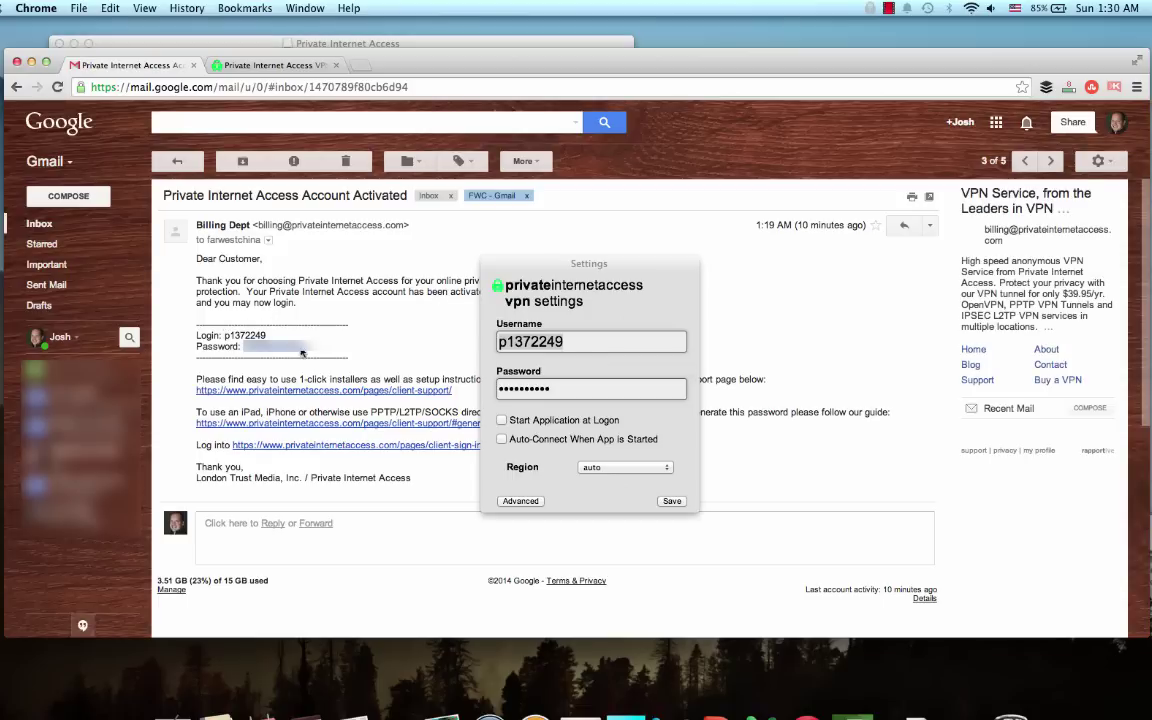
{"action": "left_click", "coordinate": [503, 422]}
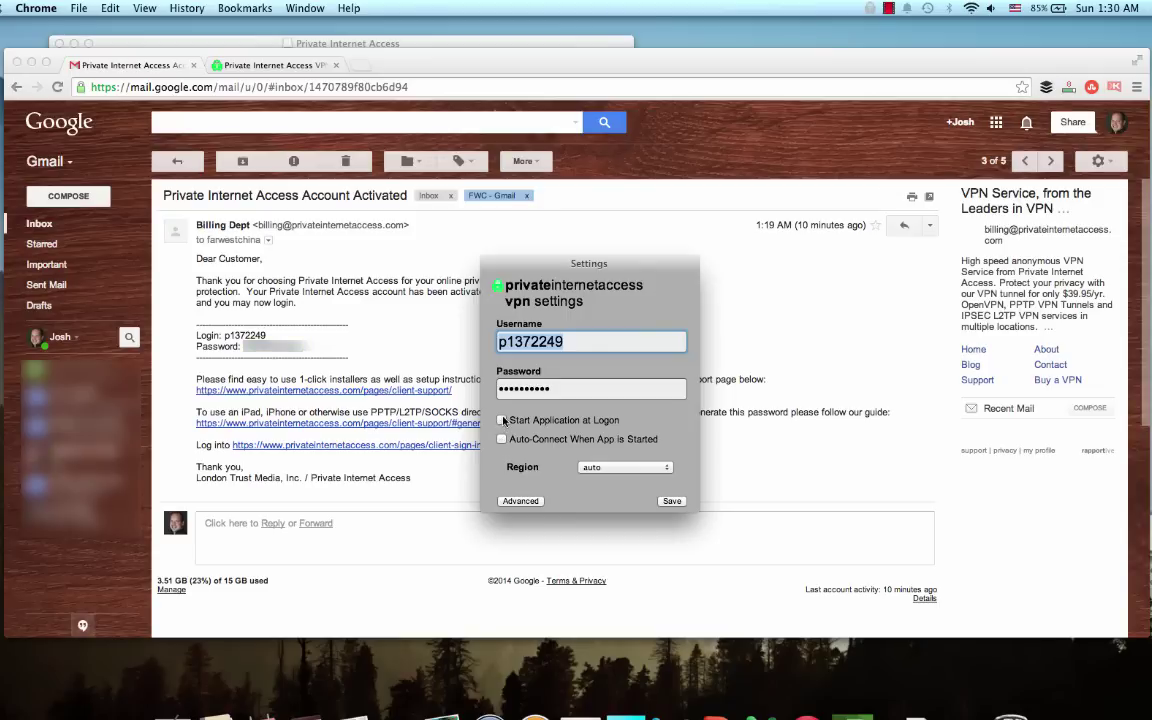
{"action": "left_click", "coordinate": [669, 502]}
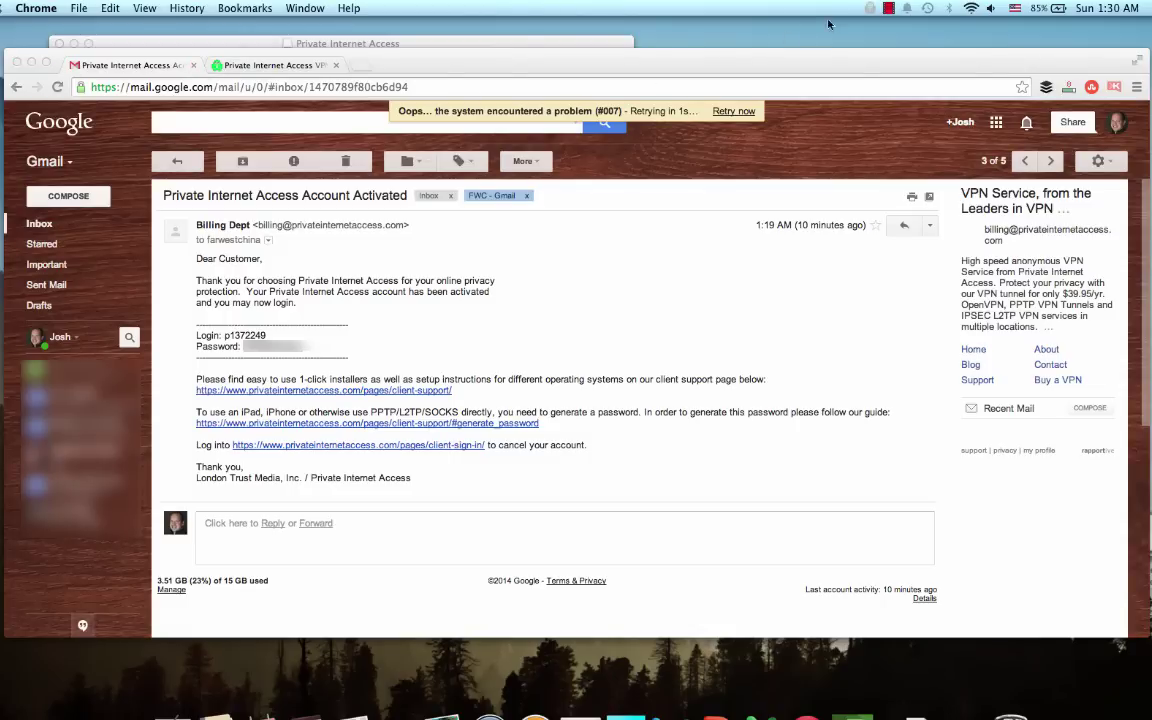
- Choose Connect US California from the PIA menu-bar icon's server list
{"action": "left_click", "coordinate": [870, 8]}
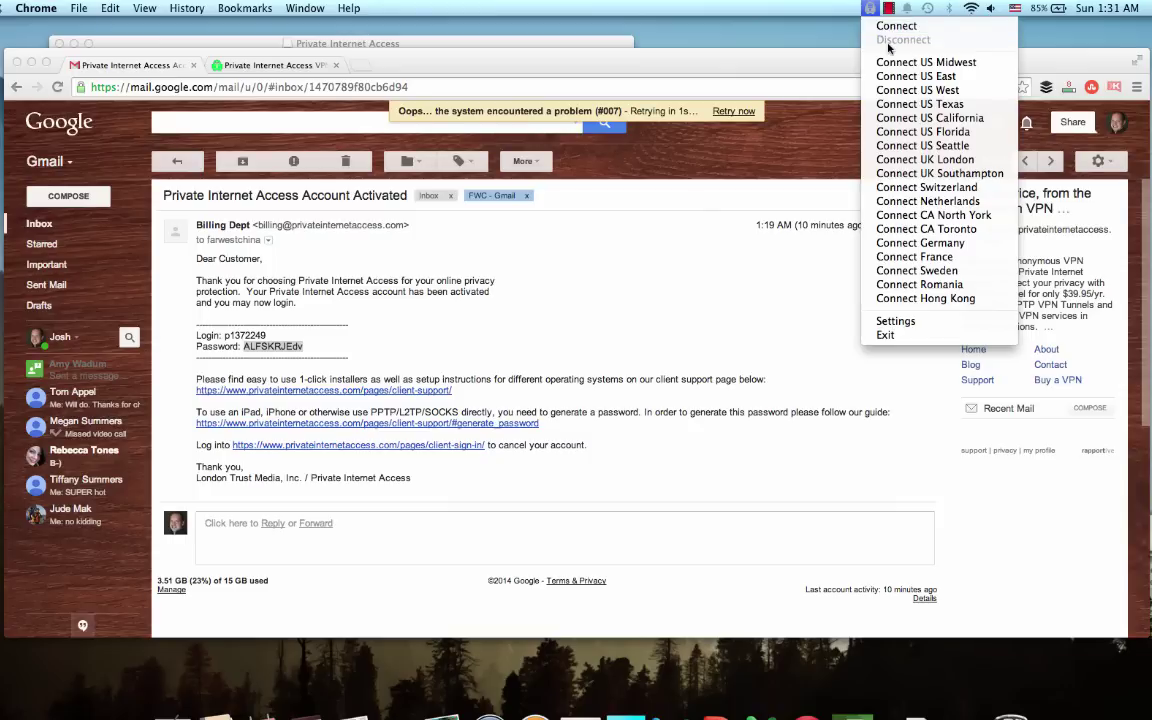
{"action": "left_click", "coordinate": [895, 118]}
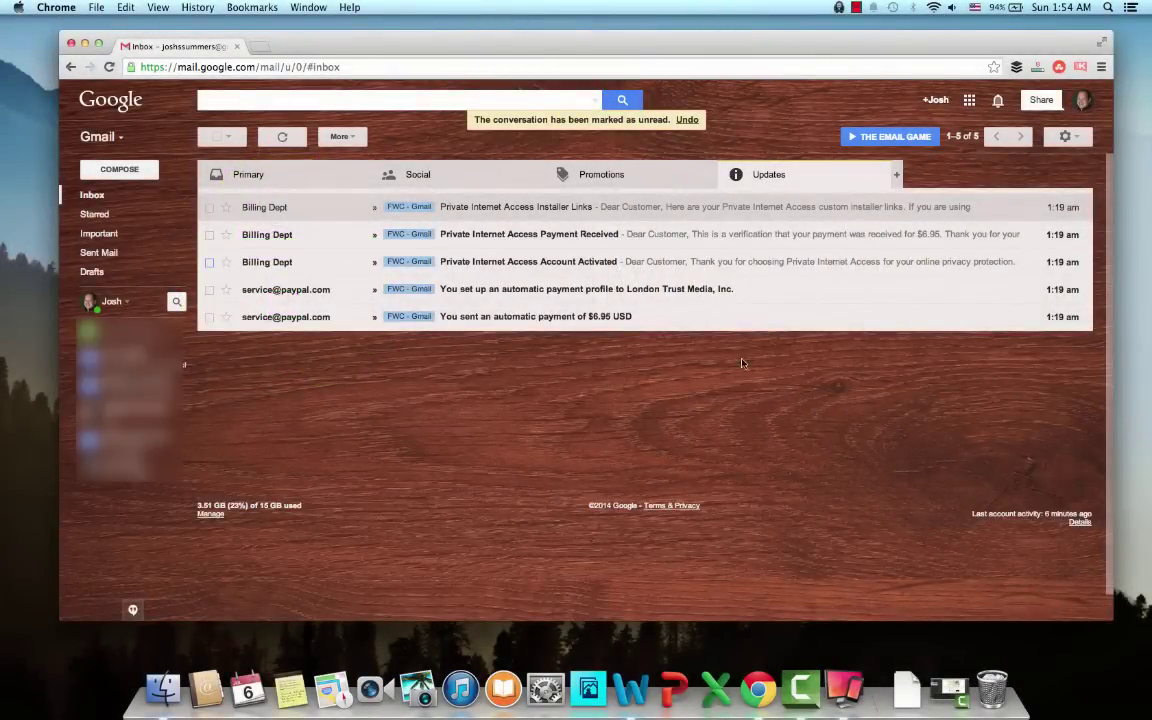
- Copy the login username from the activation email and go to the client support page
{"action": "left_click", "coordinate": [550, 267]}
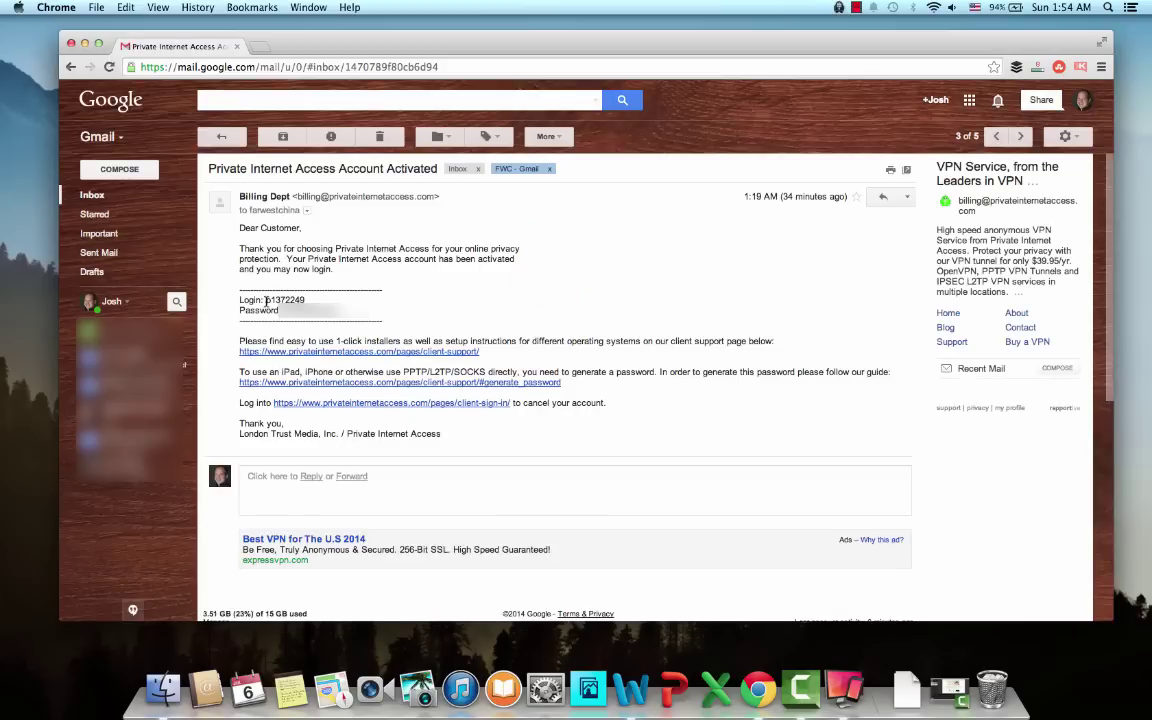
{"action": "left_click_drag", "start_coordinate": [265, 300], "coordinate": [304, 298]}
{"action": "left_click", "coordinate": [376, 352]}
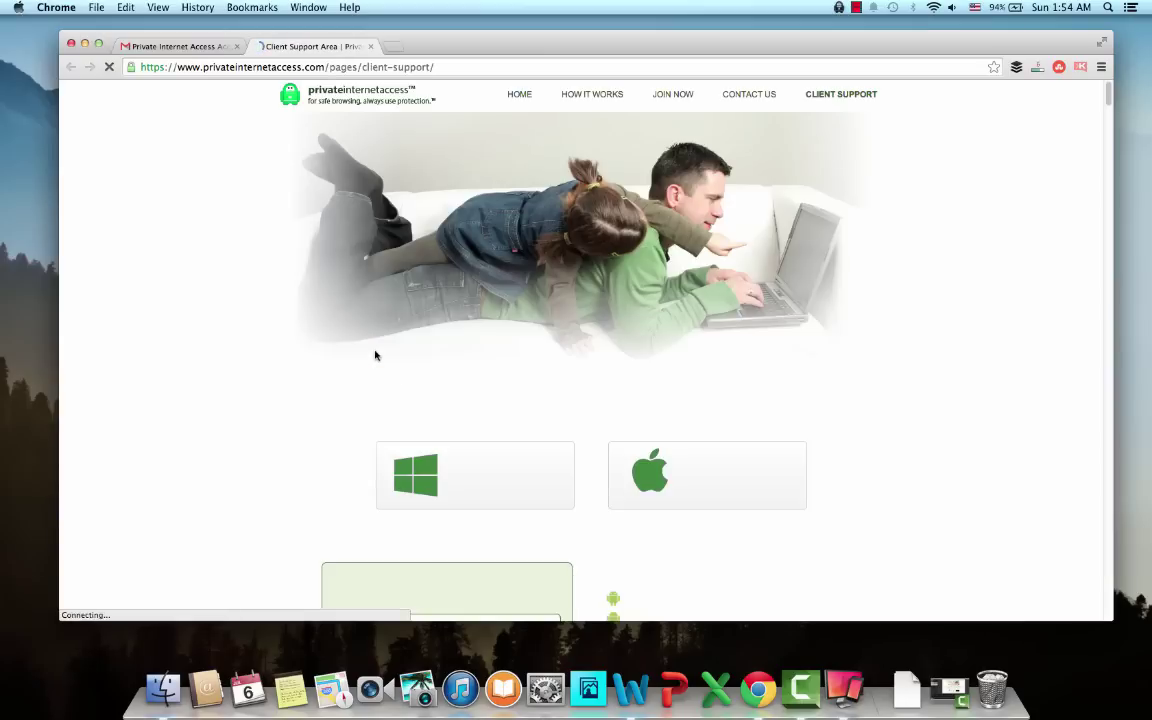
- Sign in to the client control panel with the account username and password
{"action": "scroll", "coordinate": [378, 355], "scroll_direction": "down", "scroll_amount": 5}
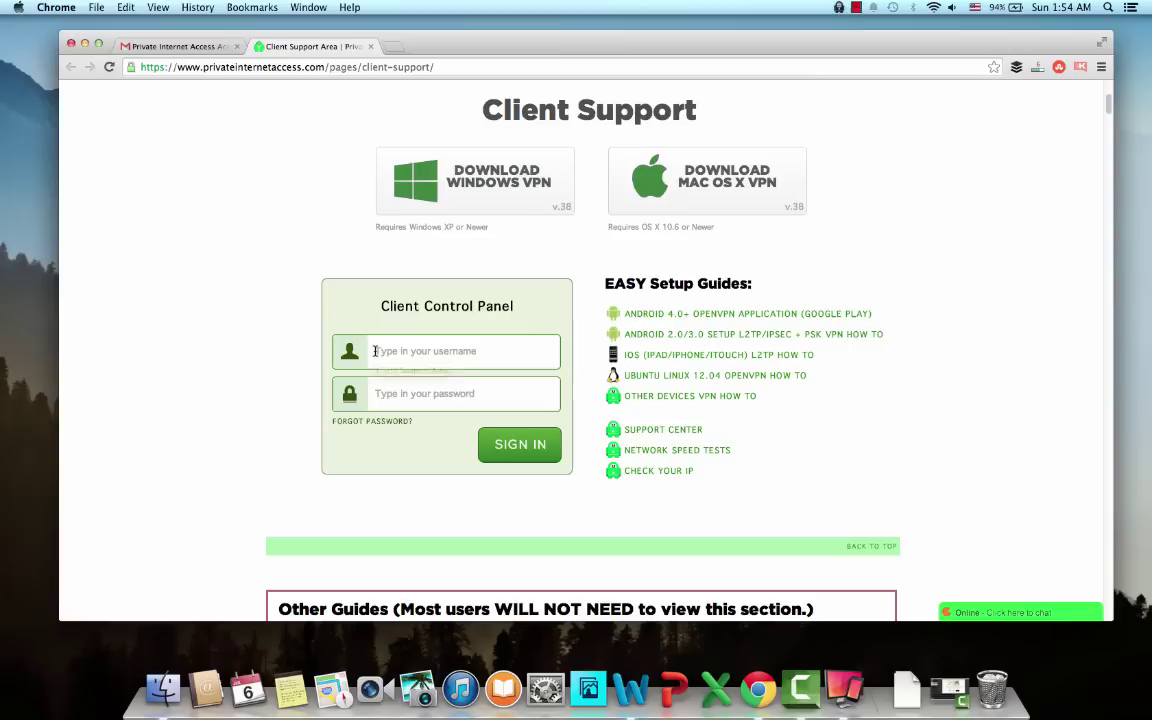
{"action": "left_click", "coordinate": [397, 358]}
{"action": "type", "text": "p1372249"}
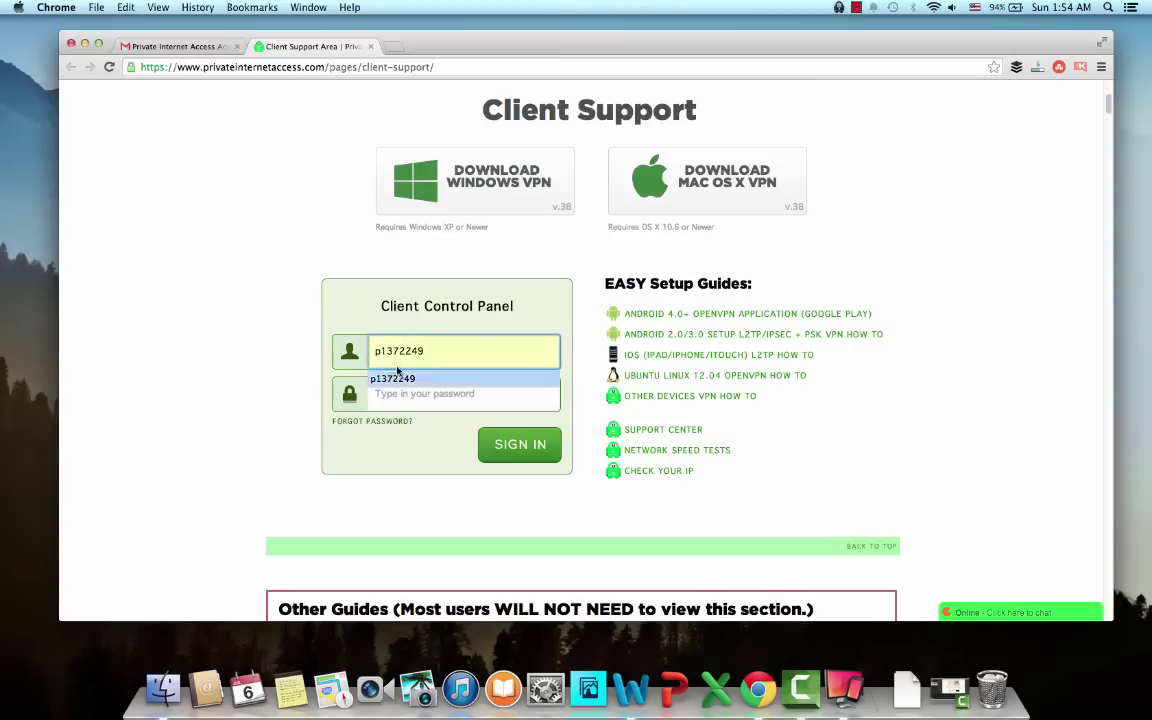
{"action": "left_click", "coordinate": [397, 399]}
{"action": "key", "text": "super+v"}
{"action": "left_click", "coordinate": [505, 442]}
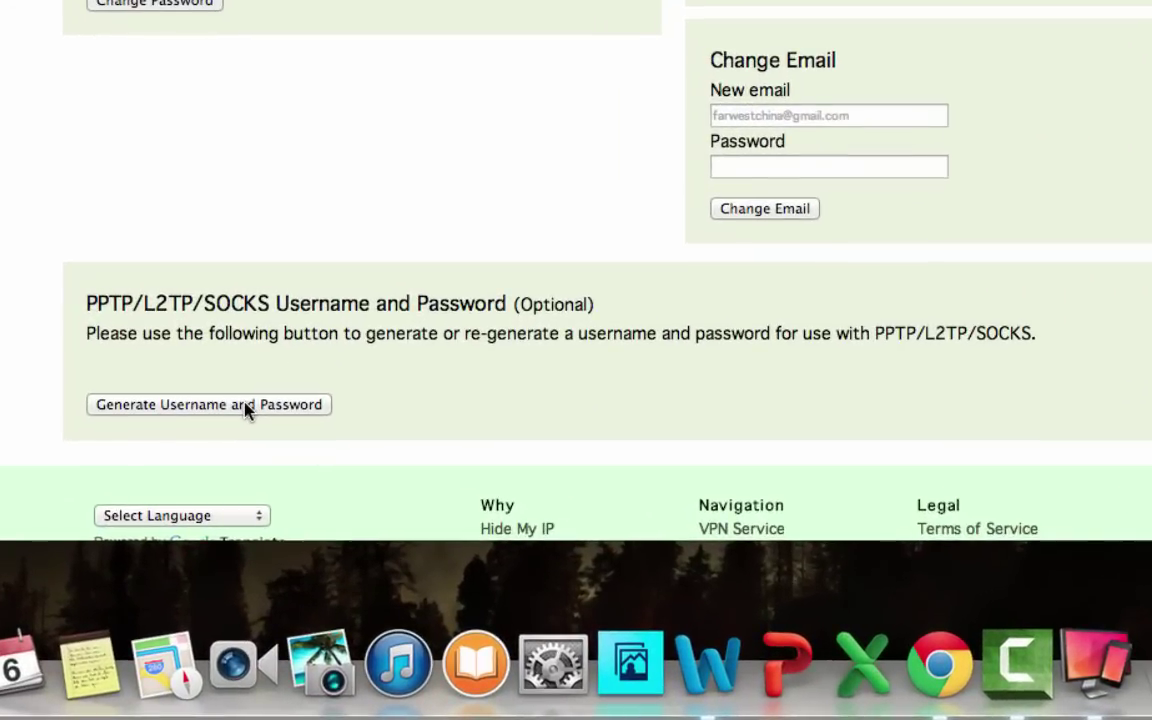
- Generate a PPTP/L2TP/SOCKS username and password and scroll to view them
{"action": "left_click", "coordinate": [247, 408]}
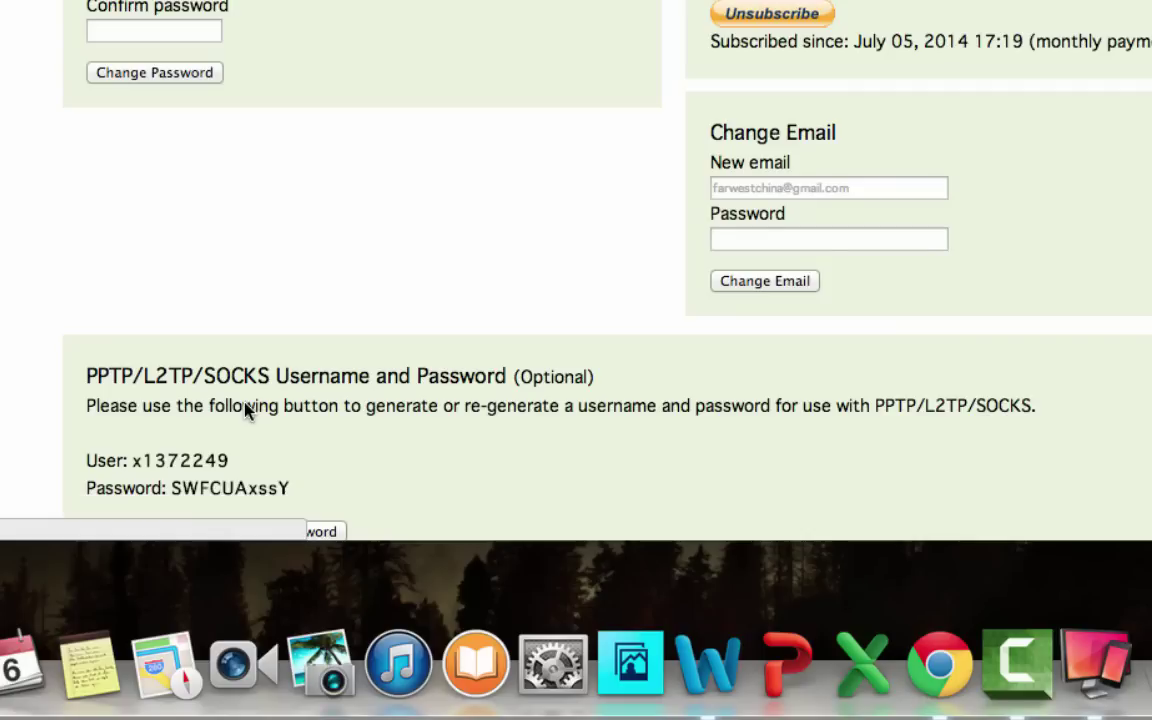
{"action": "scroll", "coordinate": [300, 330], "scroll_direction": "down", "scroll_amount": 2}
{"action": "scroll", "coordinate": [309, 300], "scroll_direction": "down", "scroll_amount": 4}
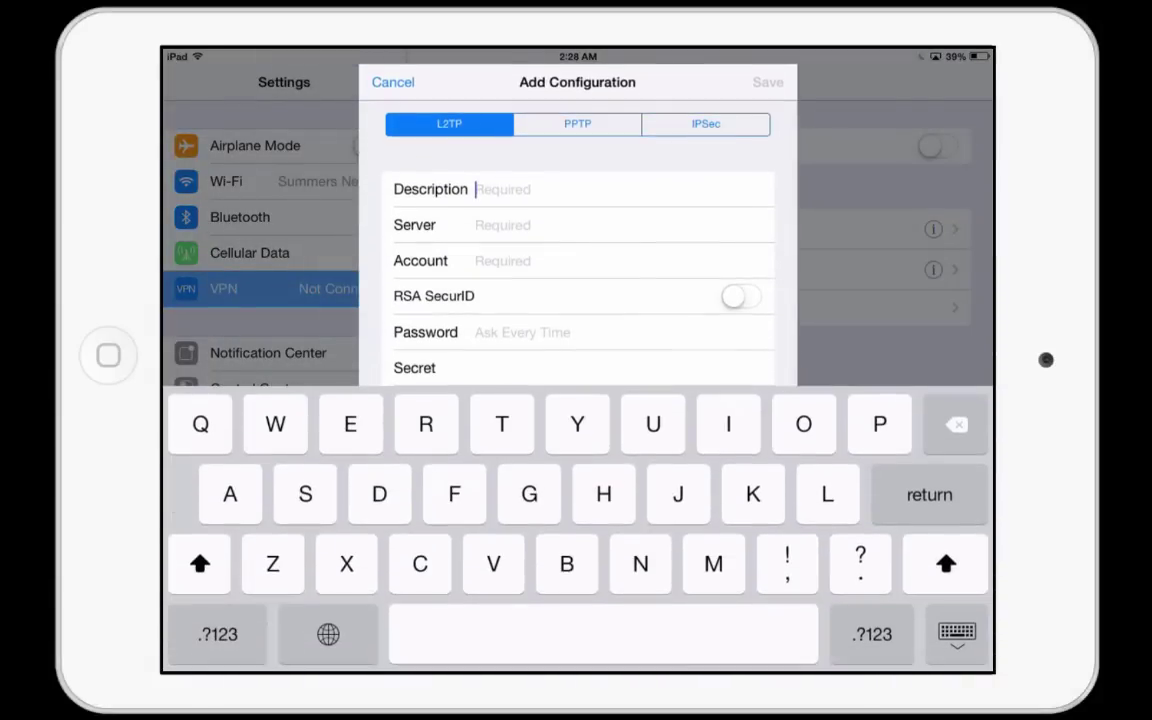
- Enter description 'Private Internet Access', server us-california.privateinternetaccess.com and the generated account name
{"action": "type", "text": "Private Int"}
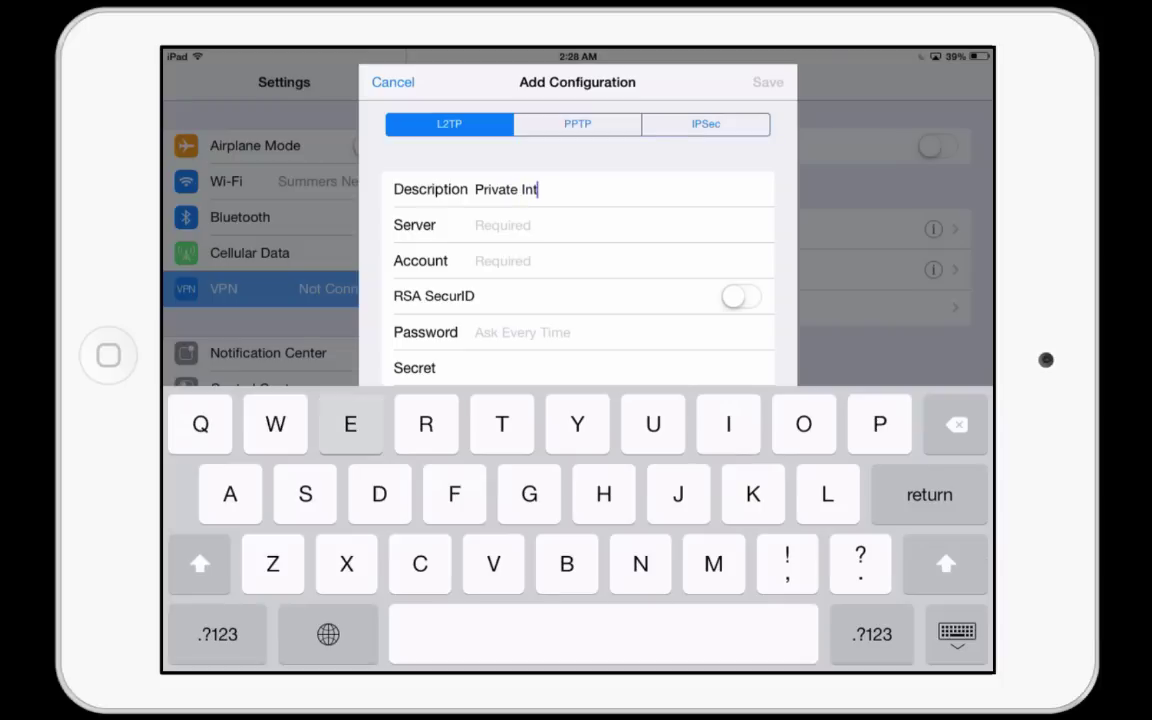
{"action": "type", "text": "ernet Access"}
{"action": "key", "text": "Return"}
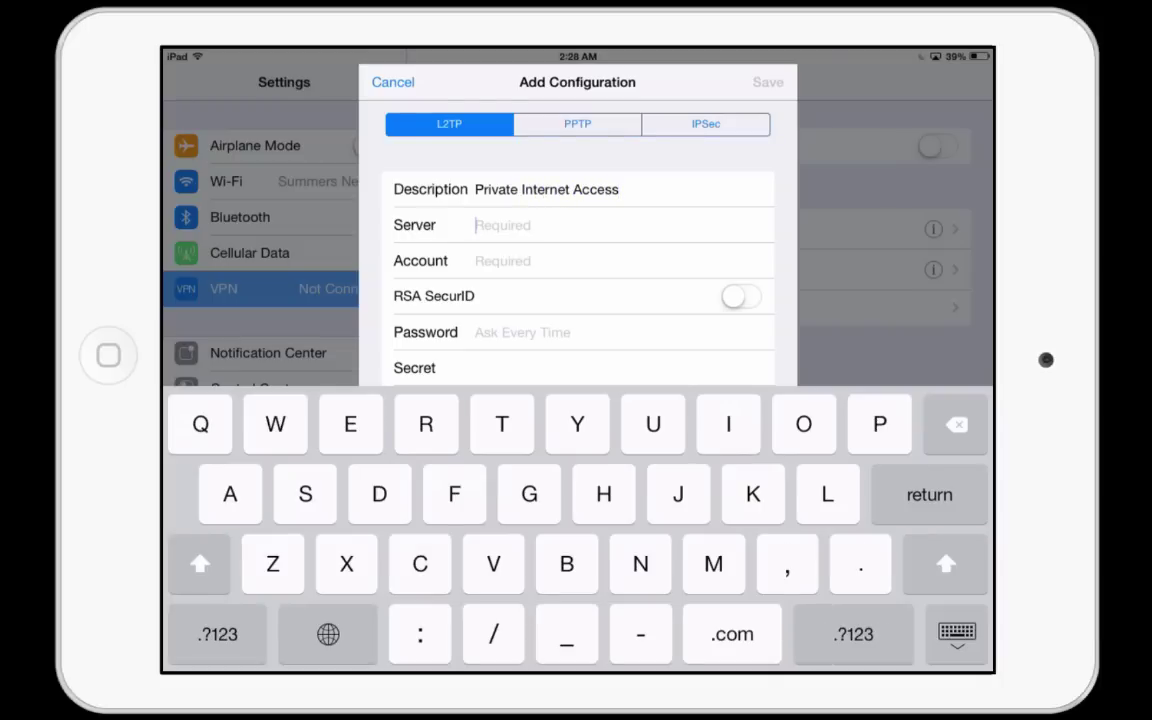
{"action": "type", "text": "us-california."}
{"action": "type", "text": "privateinternetaccess.com"}
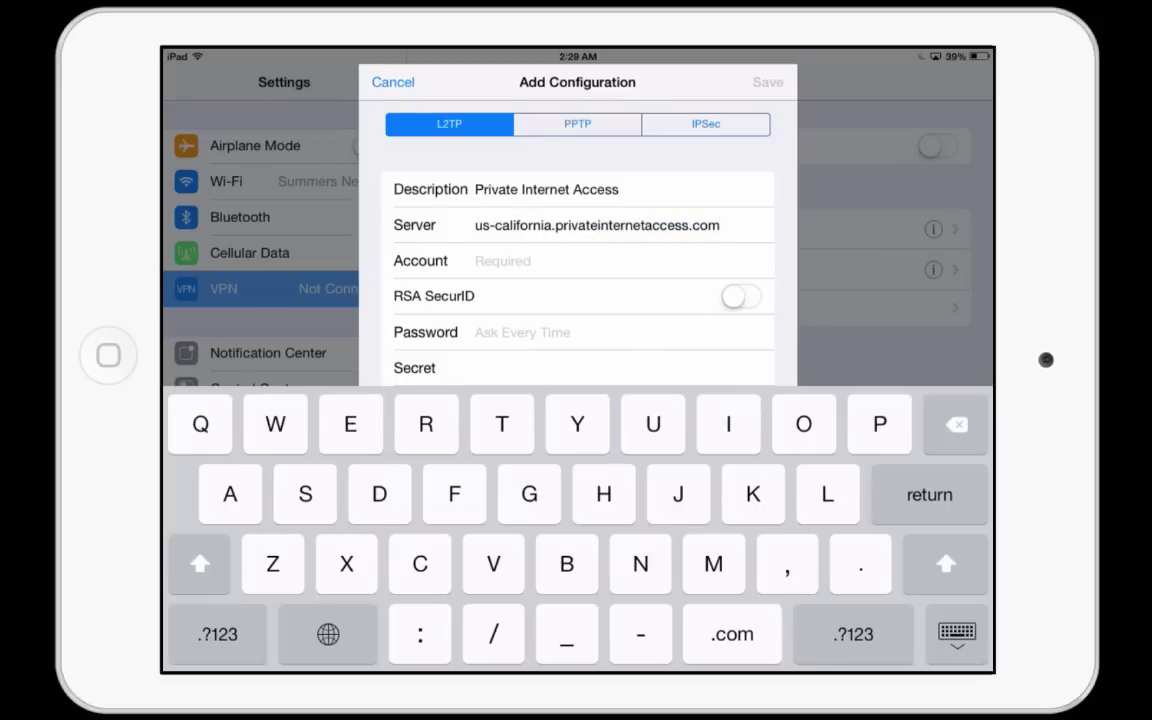
{"action": "key", "text": "Return"}
{"action": "type", "text": "x"}
{"action": "left_click", "coordinate": [871, 634]}
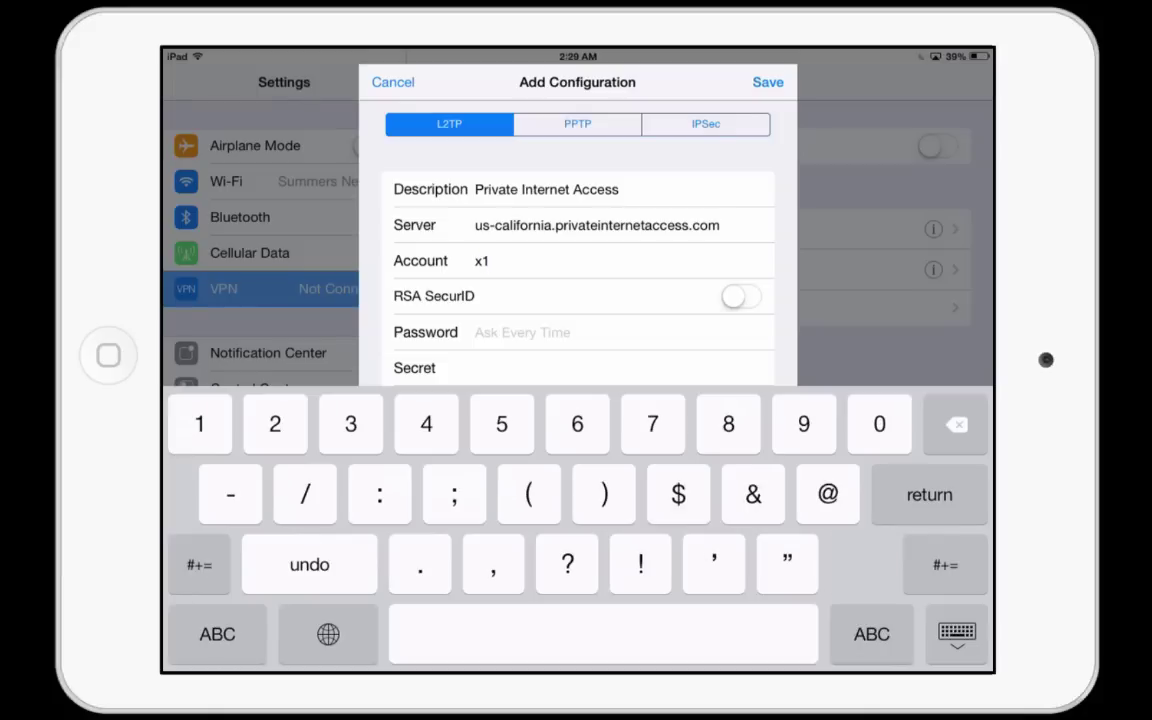
{"action": "type", "text": "372249"}
- Enter the generated VPN password and the shared secret, save, and switch the VPN on
{"action": "key", "text": "Return"}
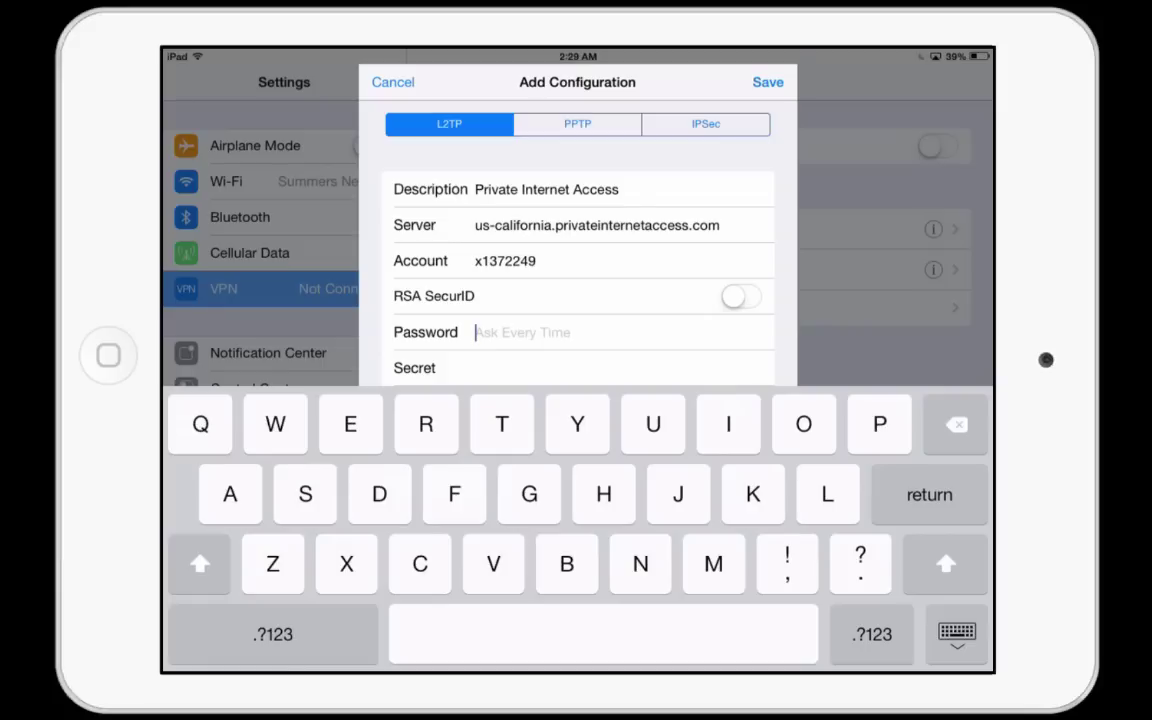
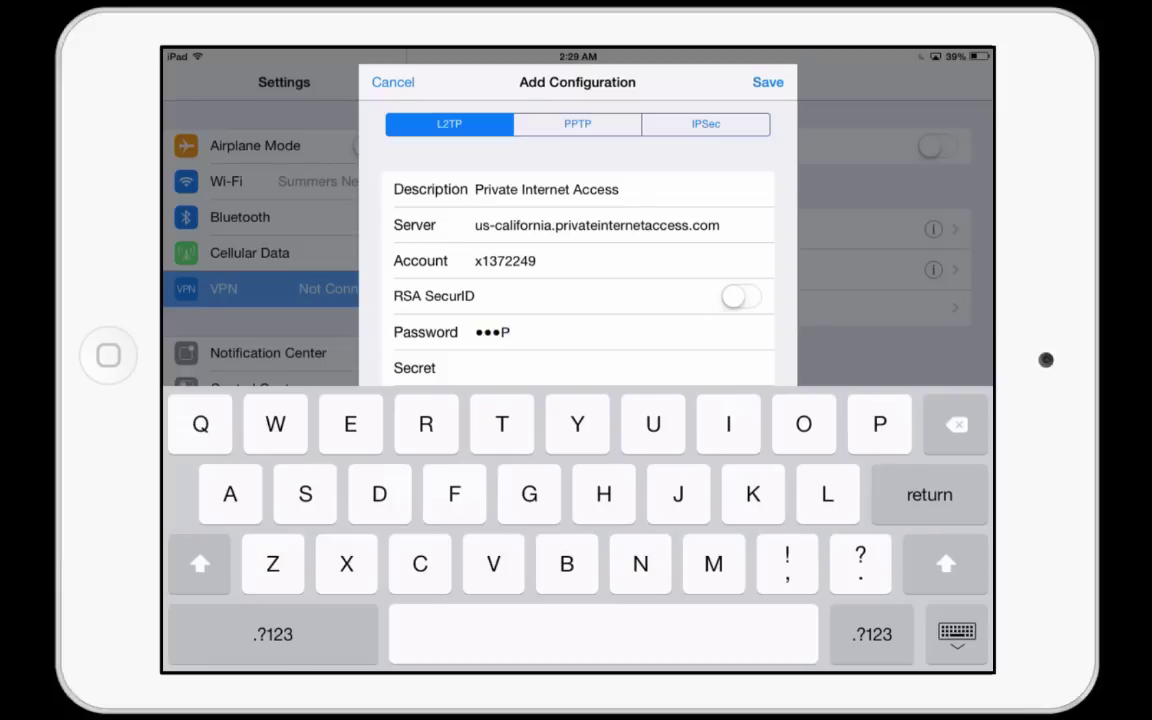
{"action": "key", "text": "Return"}
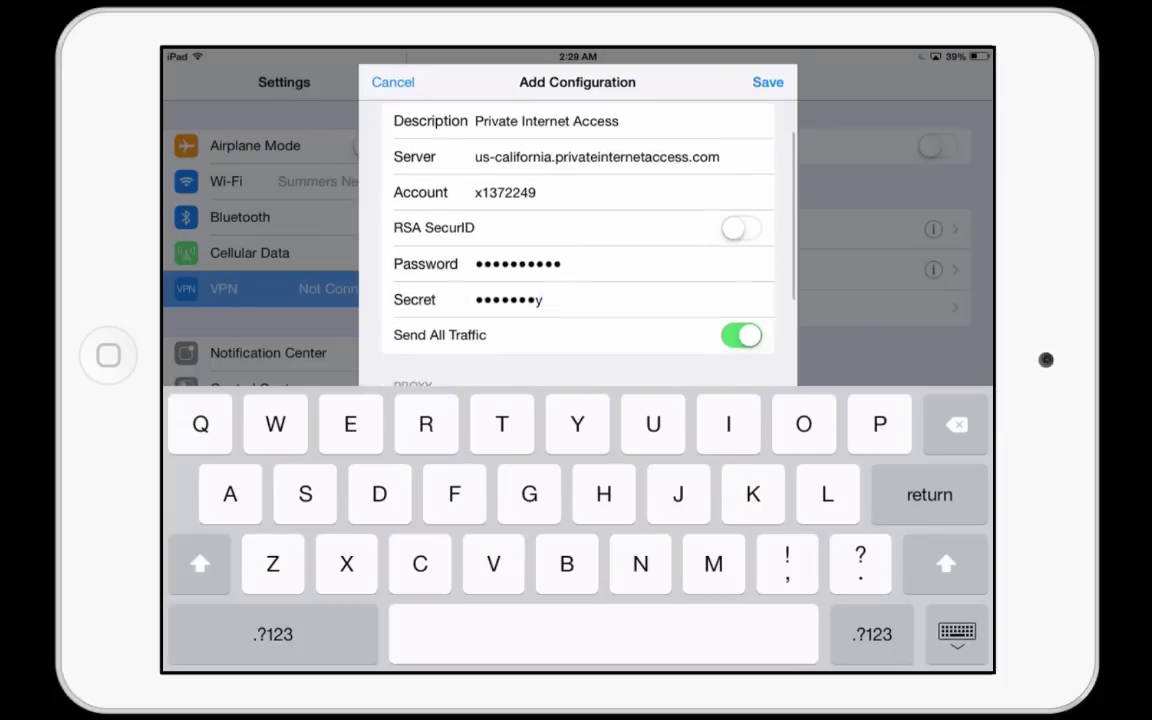
{"action": "left_click", "coordinate": [768, 82]}
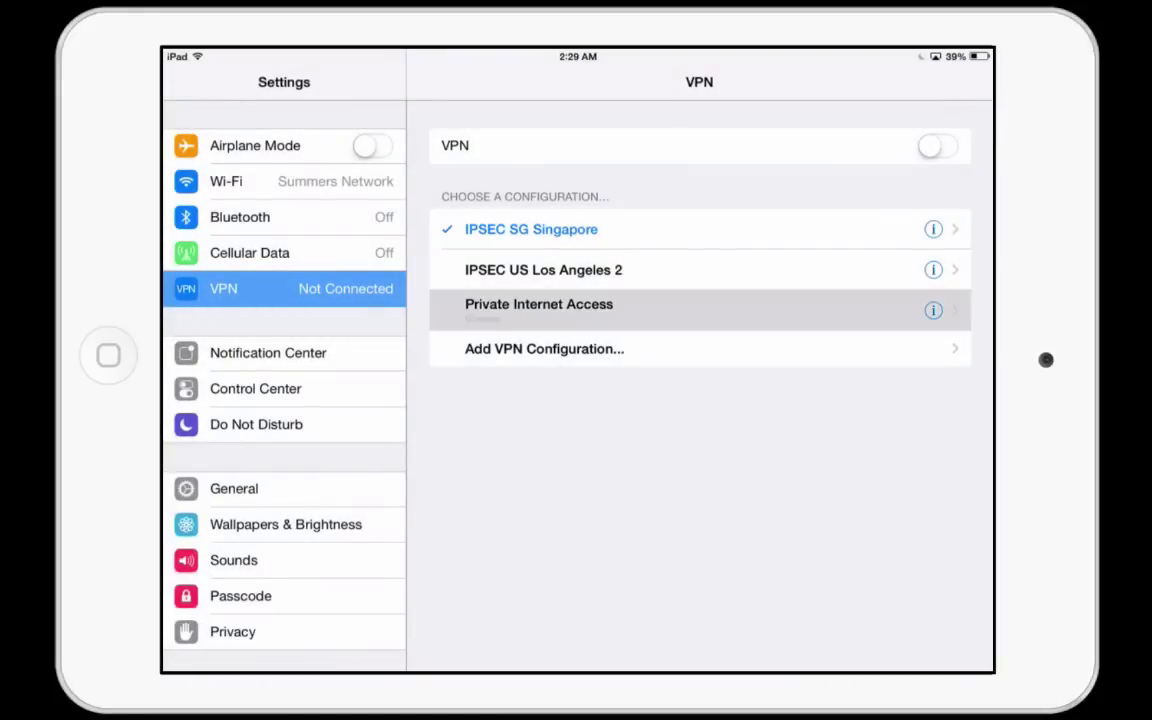
{"action": "left_click", "coordinate": [930, 146]}
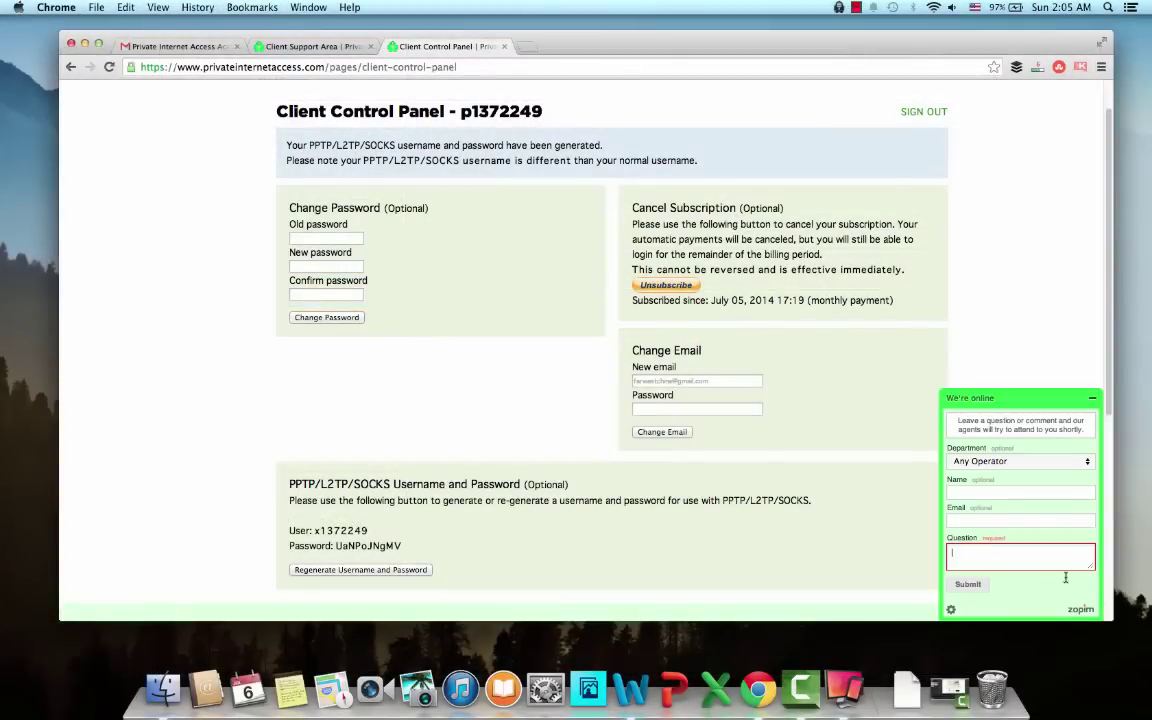
- Start a Technical Support (Online) chat under the user's name, reporting trouble connecting the iPad to the VPN
{"action": "left_click", "coordinate": [1008, 490]}
{"action": "type", "text": "Jos"}
{"action": "type", "text": "h"}
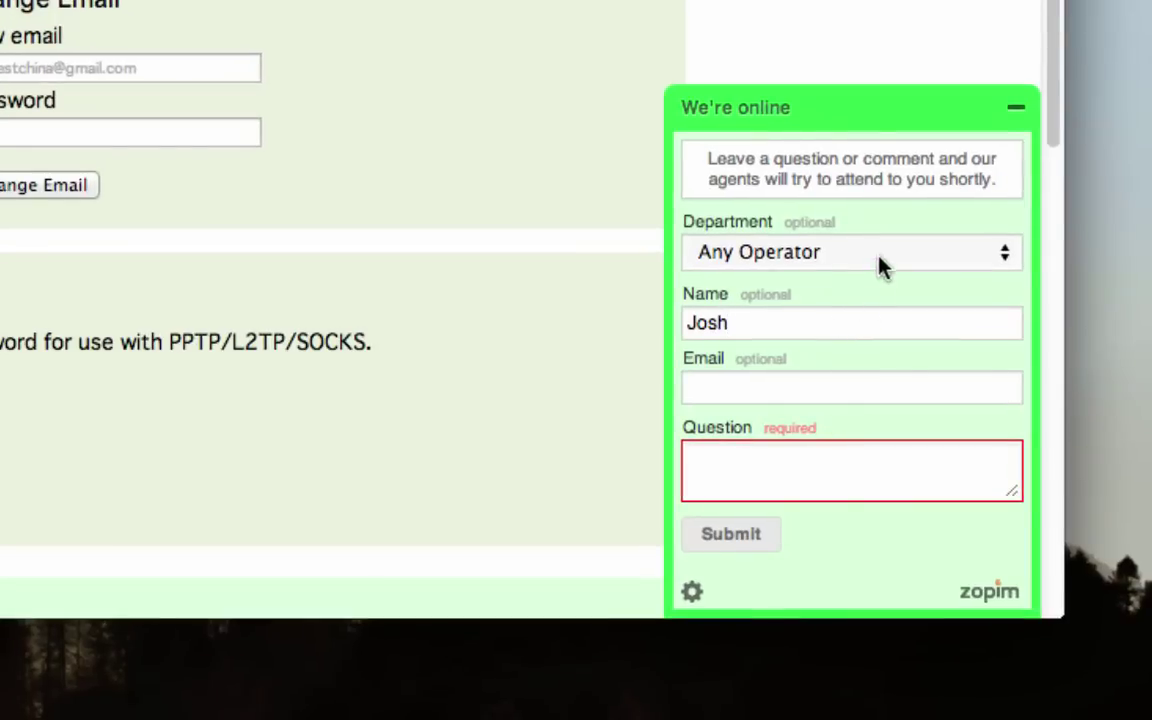
{"action": "left_click", "coordinate": [880, 265]}
{"action": "left_click", "coordinate": [861, 280]}
{"action": "left_click", "coordinate": [792, 473]}
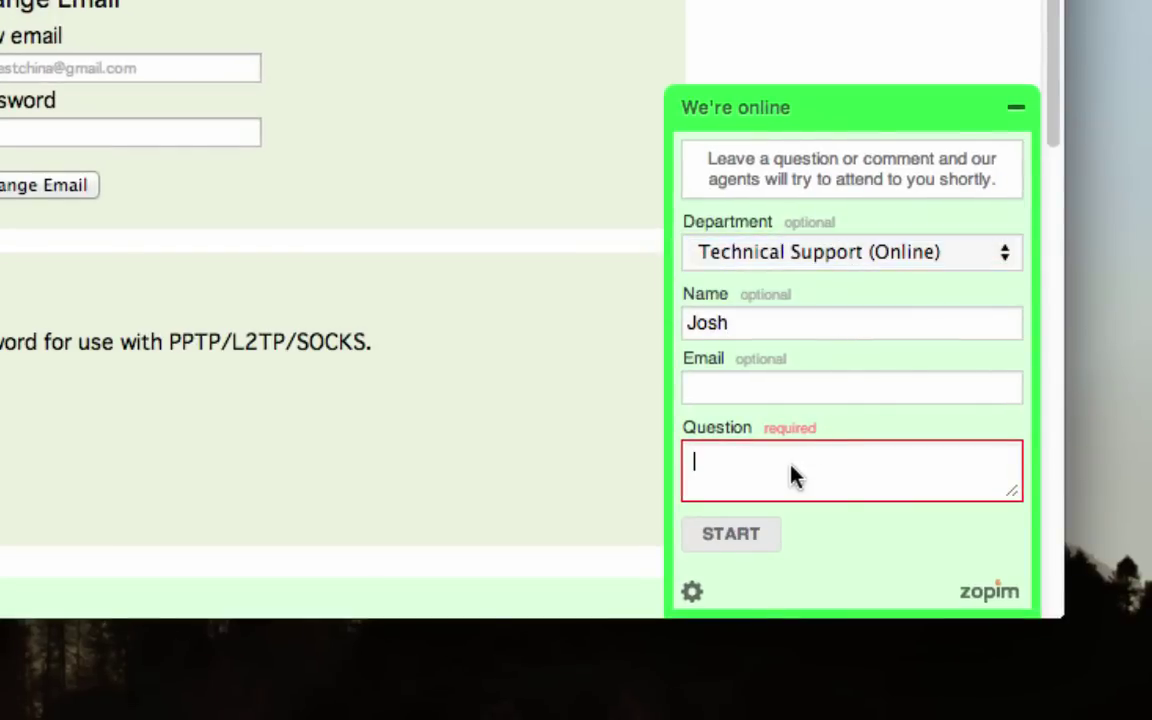
{"action": "type", "text": "I'm having problems connecting my iPad to your VP"}
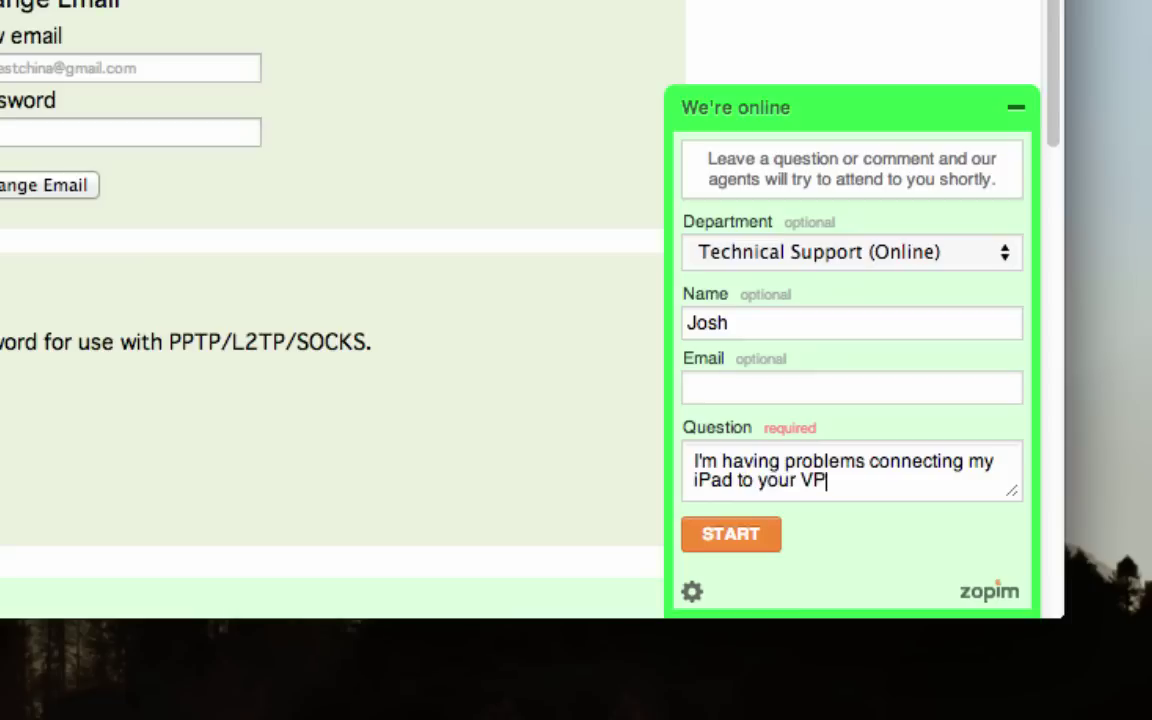
{"action": "type", "text": "N service."}
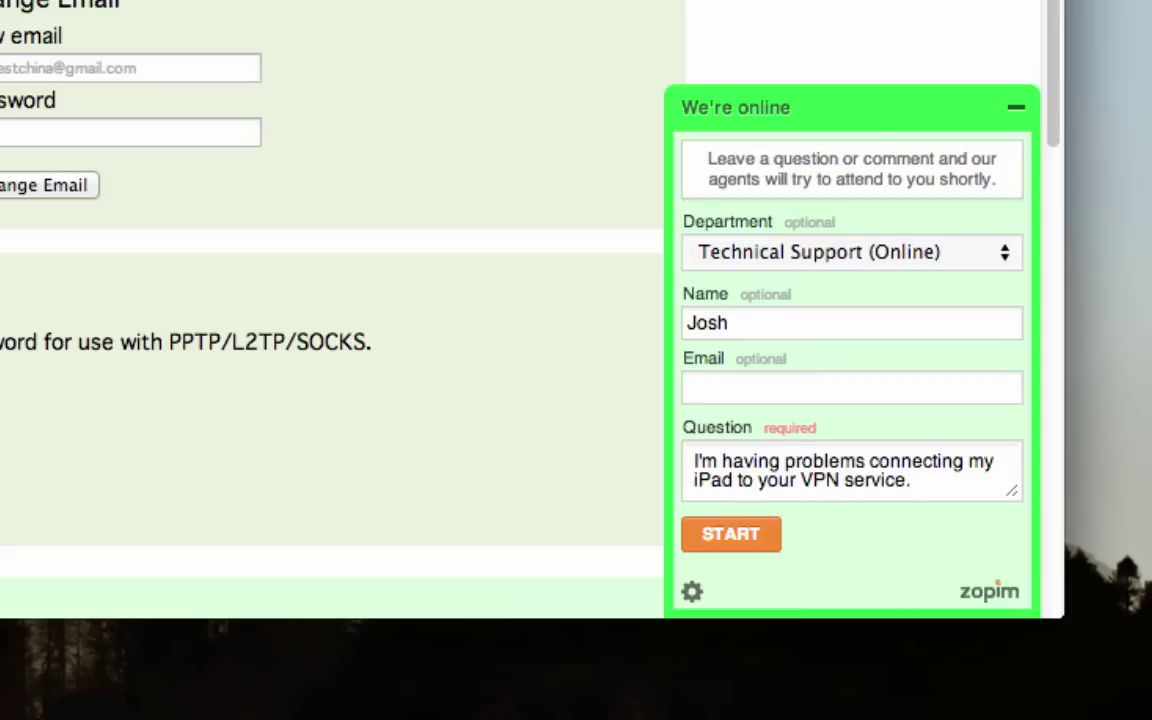
{"action": "left_click", "coordinate": [740, 543]}
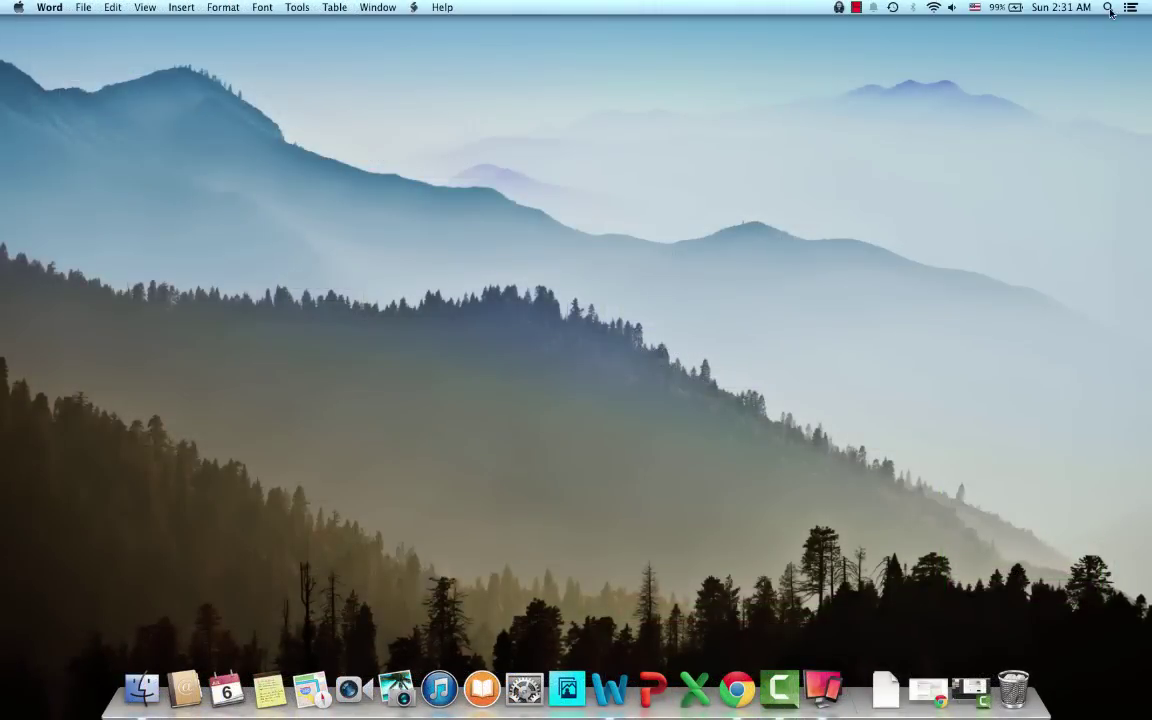
- Launch Network Utility and look up the IP addresses of us-california.privateinternetaccess.com
{"action": "left_click", "coordinate": [1108, 8]}
{"action": "type", "text": "etwork"}
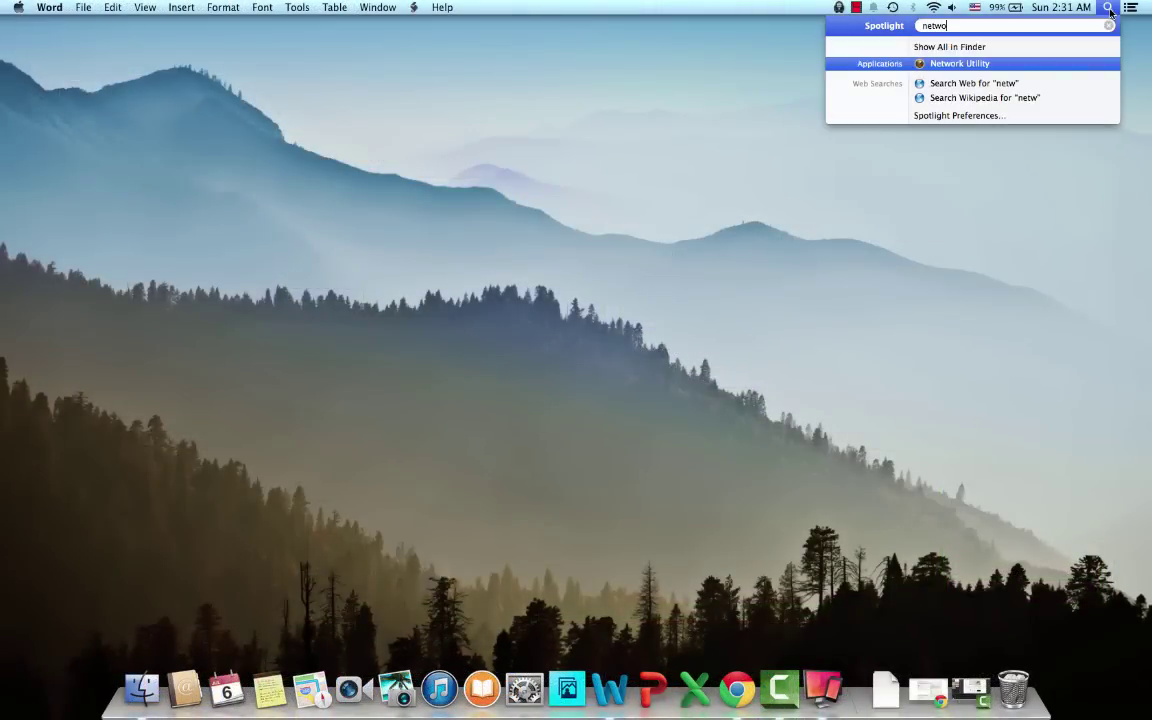
{"action": "left_click", "coordinate": [977, 62]}
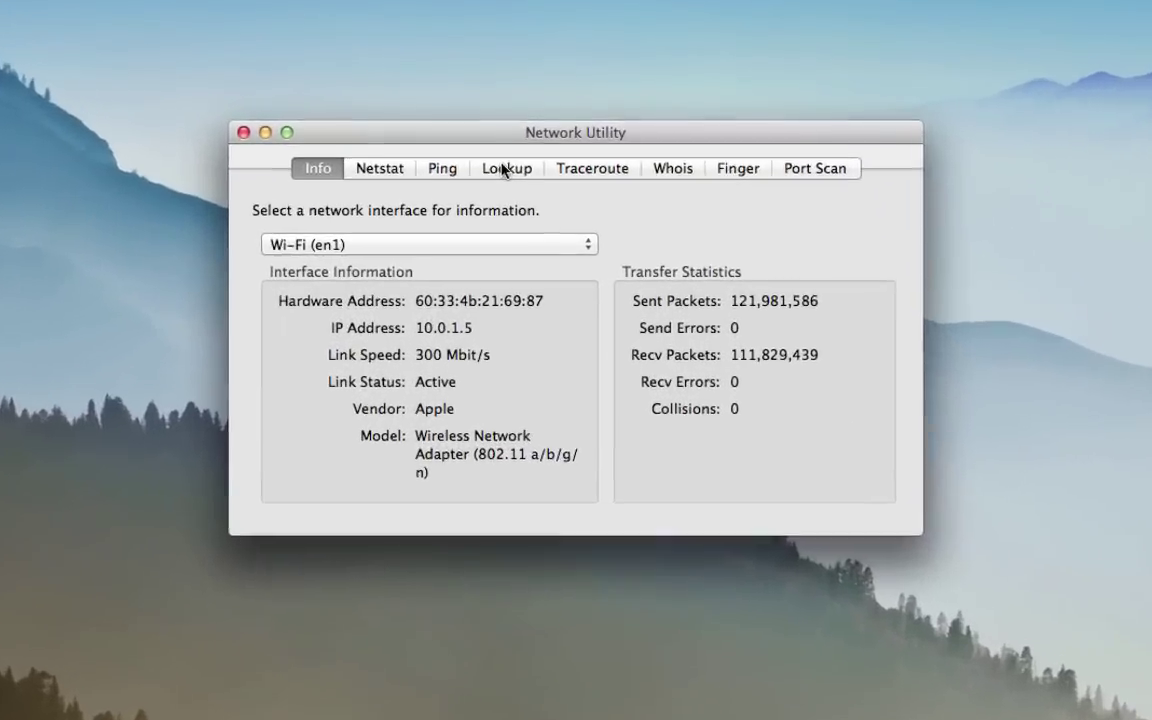
{"action": "left_click", "coordinate": [529, 142]}
{"action": "type", "text": "us.calif"}
{"action": "key", "text": "BackSpace"}
{"action": "key", "text": "BackSpace"}
{"action": "key", "text": "BackSpace"}
{"action": "key", "text": "BackSpace"}
{"action": "key", "text": "BackSpace"}
{"action": "key", "text": "BackSpace"}
{"action": "type", "text": "-california.privateinternetaccess.com"}
{"action": "left_click", "coordinate": [866, 334]}
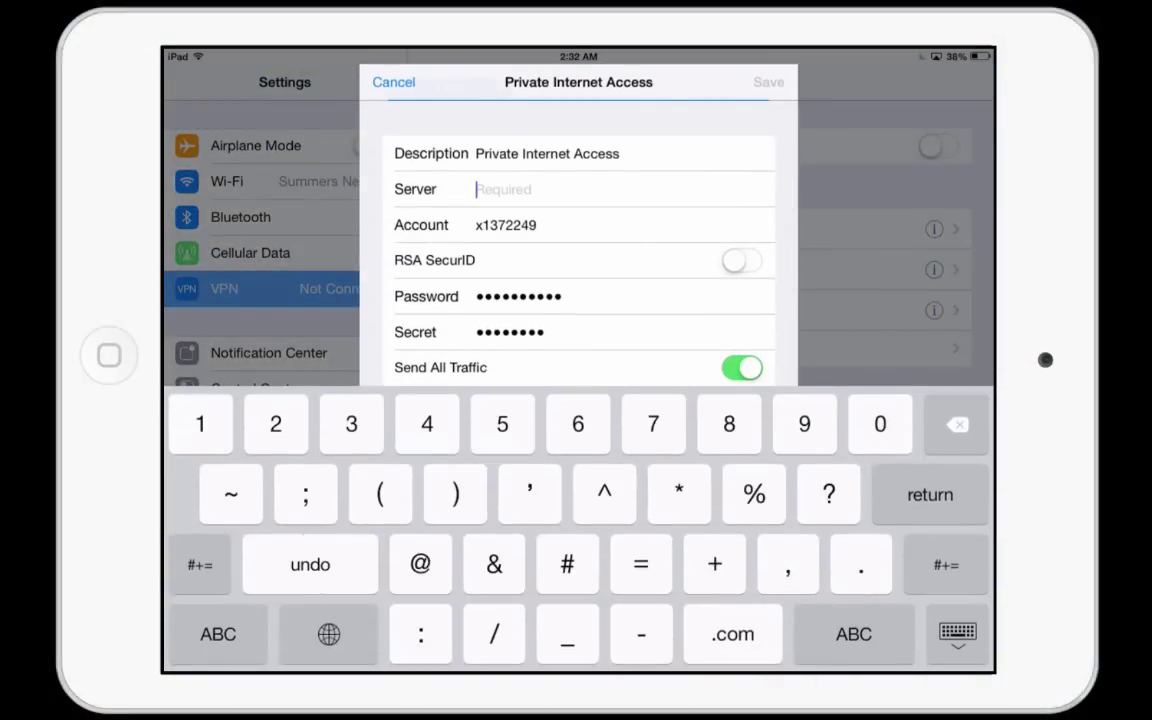
- Set the VPN server to 50.23.115.86, save, and reconnect the Private Internet Access VPN
{"action": "type", "text": "50."}
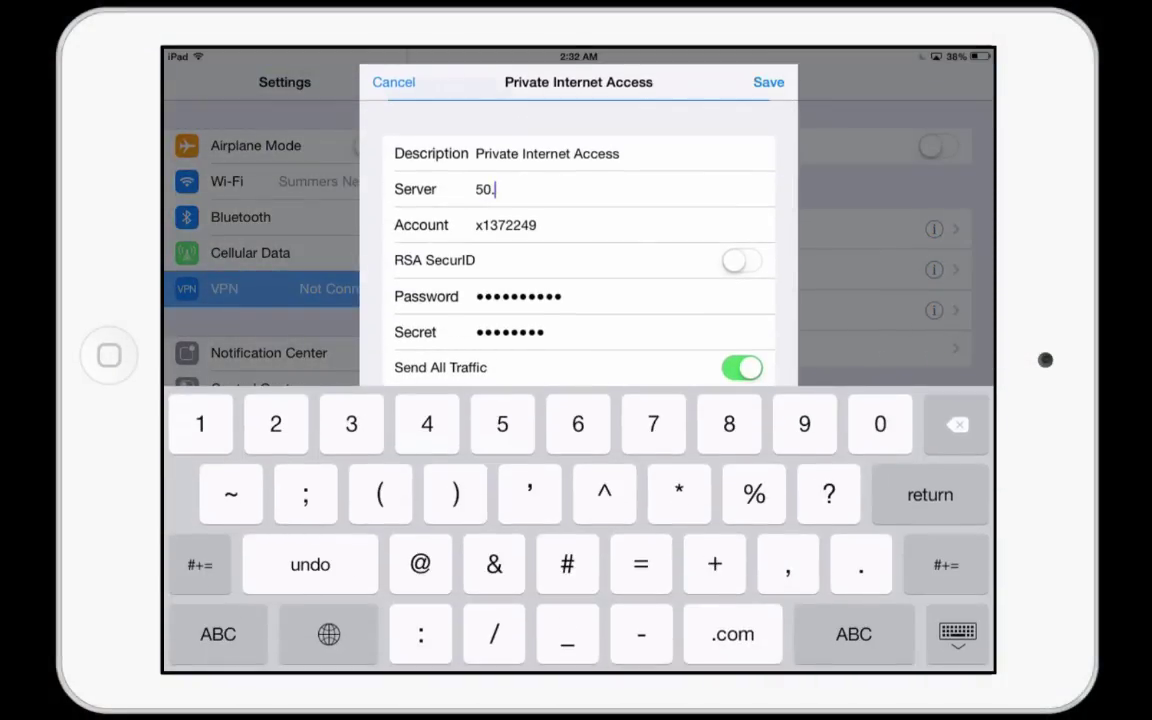
{"action": "type", "text": "23."}
{"action": "type", "text": "115.86"}
{"action": "left_click", "coordinate": [768, 82]}
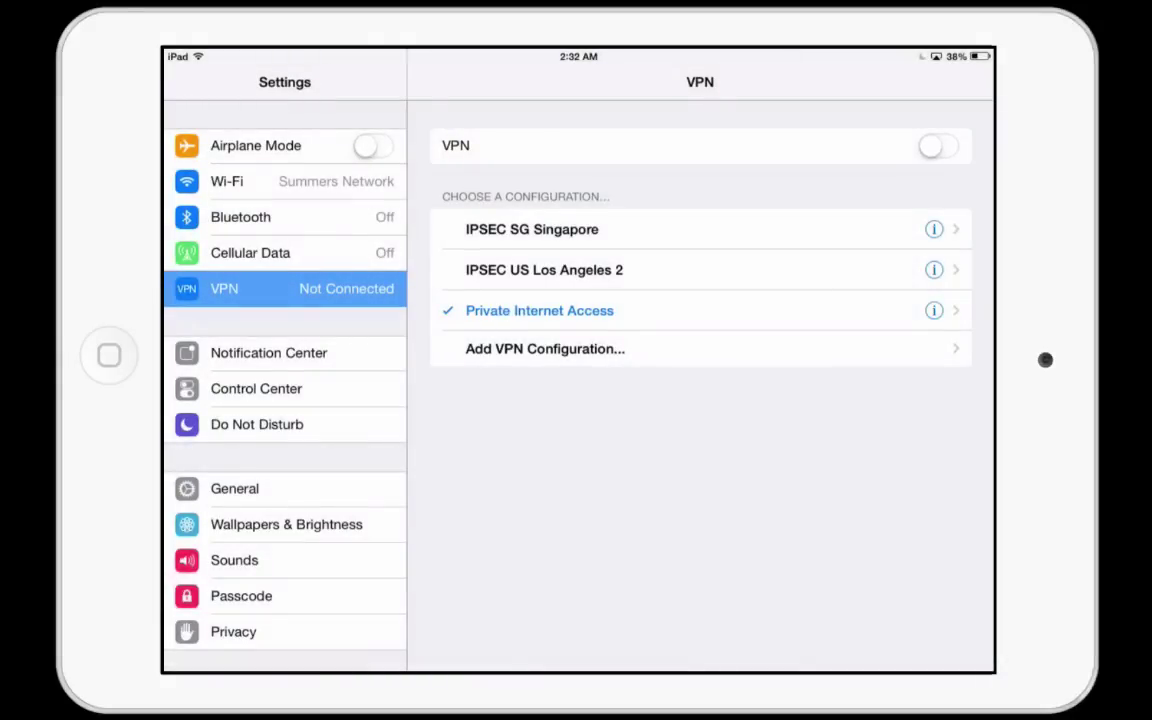
{"action": "left_click", "coordinate": [937, 146]}
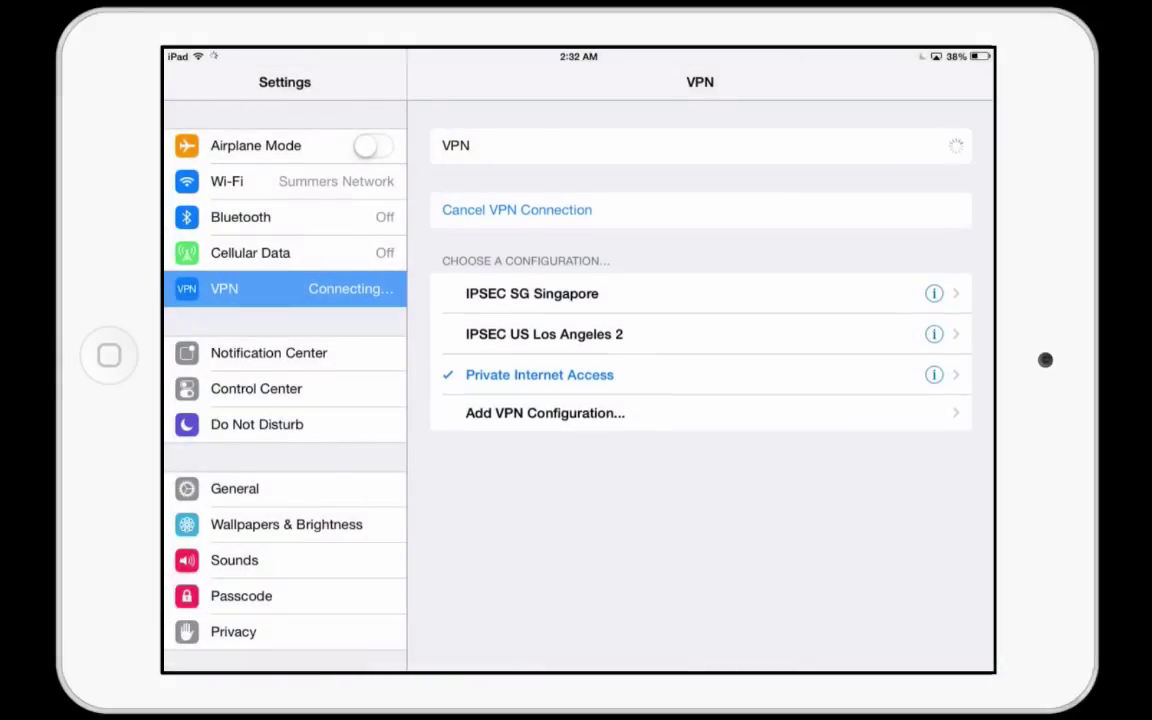